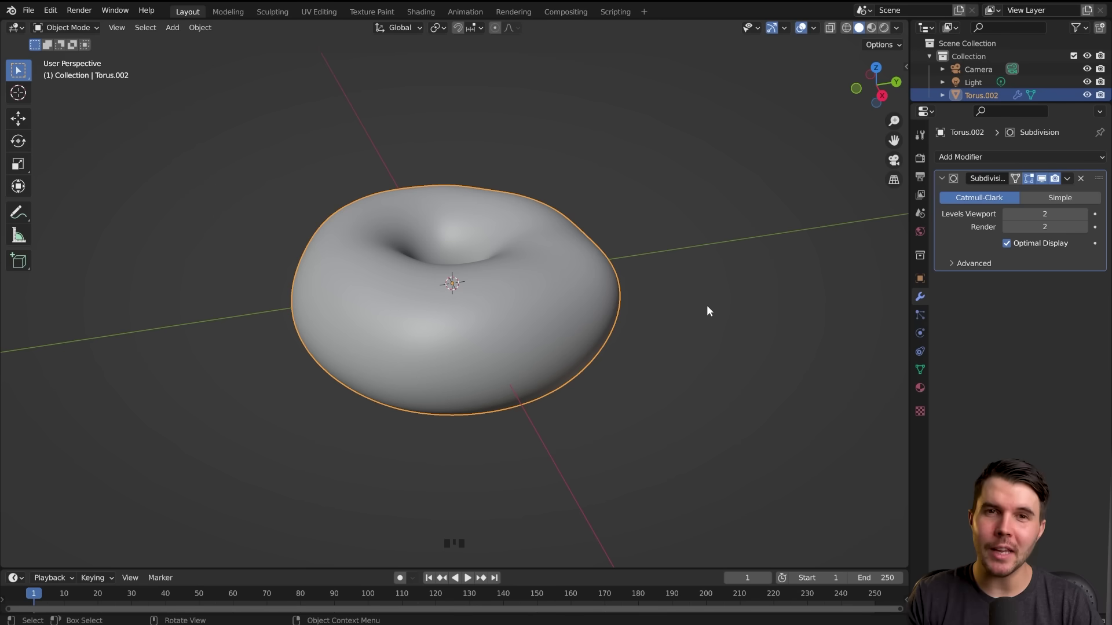
# Put the donut into Edit Mode, box-select its upper vertices as a trial, then deselect
pyautogui.moveTo(662, 304); pyautogui.dragTo(504, 305, button='middle')
pyautogui.scroll(2, 508, 304)
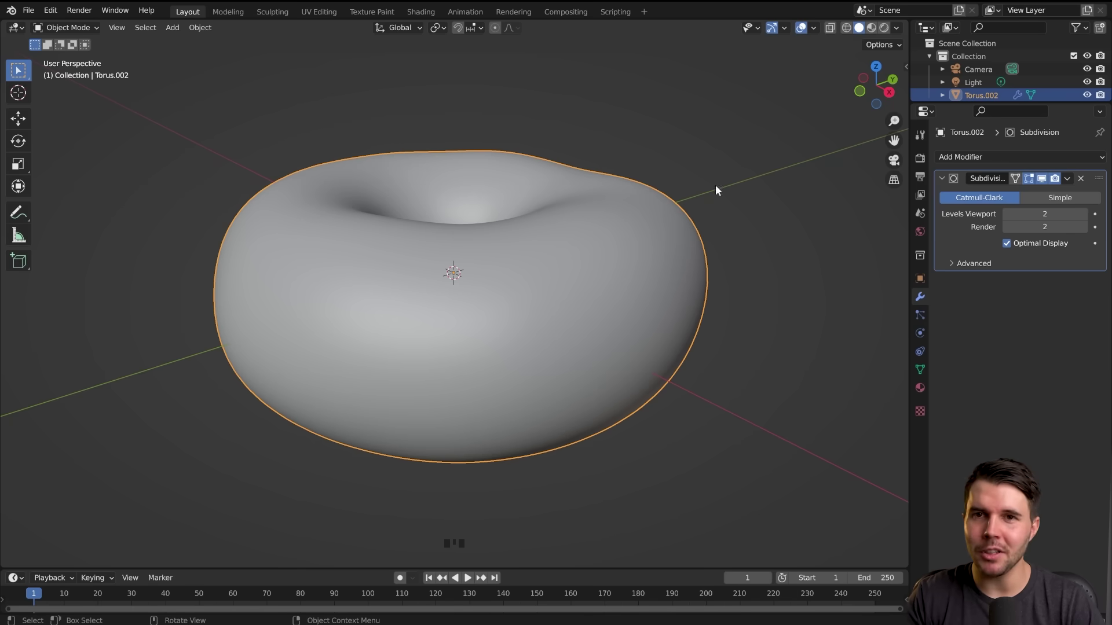
pyautogui.moveTo(472, 238); pyautogui.dragTo(419, 243, button='middle')
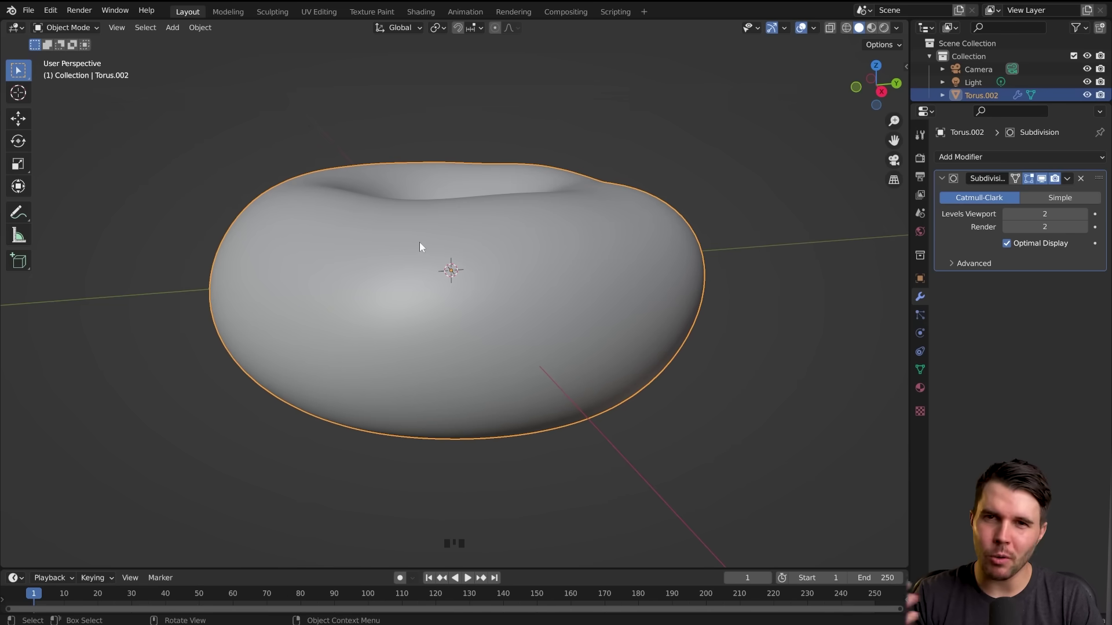
pyautogui.moveTo(421, 241); pyautogui.dragTo(347, 243, button='middle')
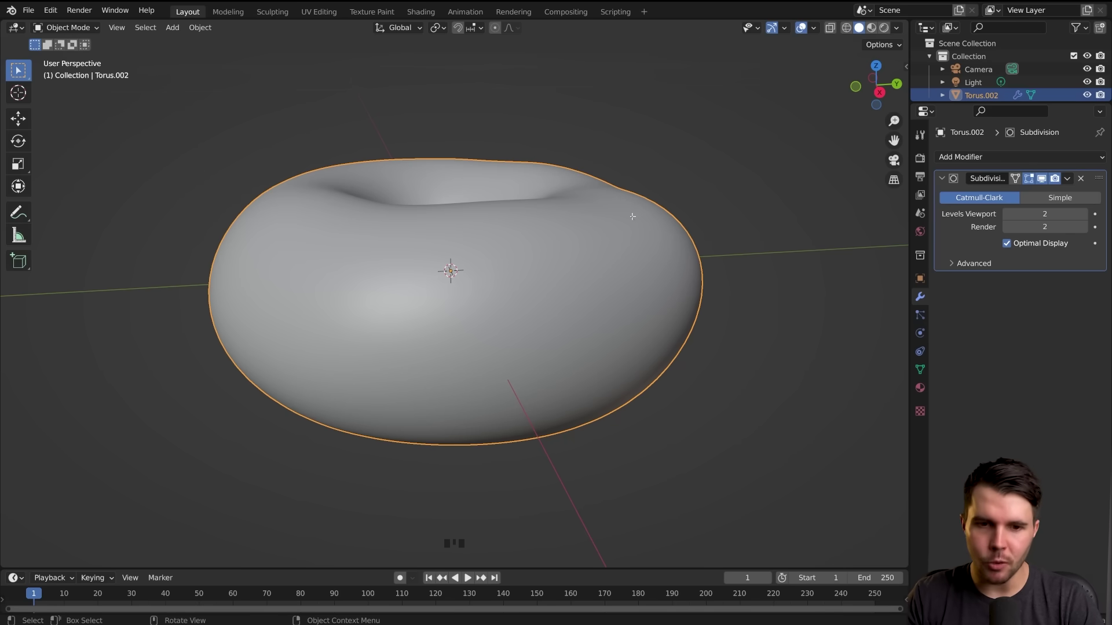
pyautogui.press('Tab')
pyautogui.moveTo(558, 236); pyautogui.dragTo(523, 269, button='middle')
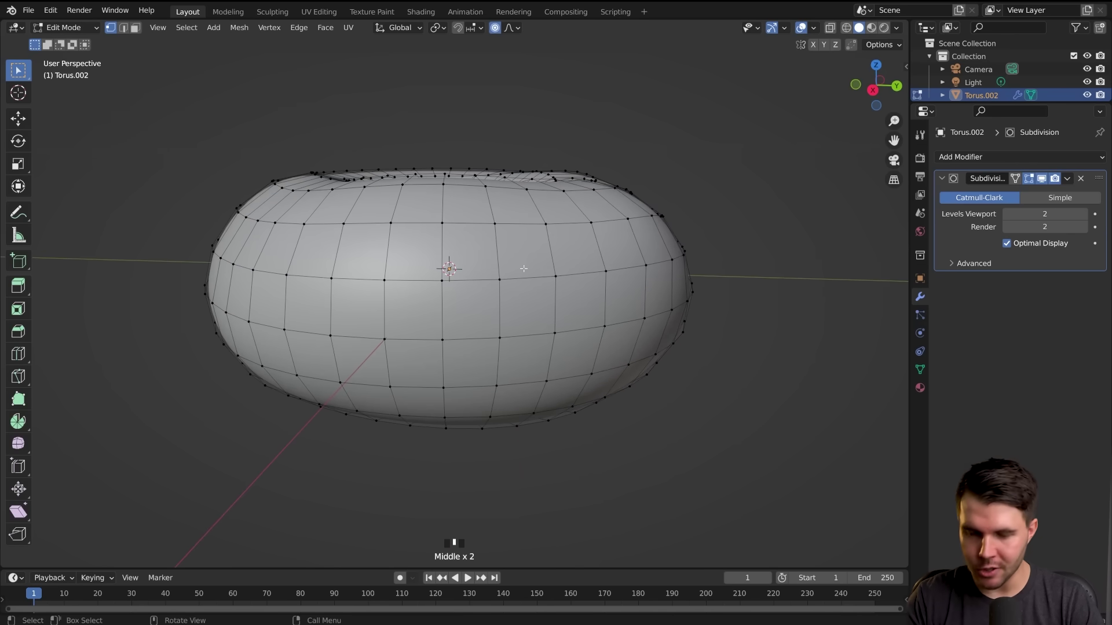
pyautogui.moveTo(524, 269); pyautogui.dragTo(541, 285, button='middle')
pyautogui.scroll(-2, 527, 273)
pyautogui.moveTo(184, 125); pyautogui.dragTo(707, 322)
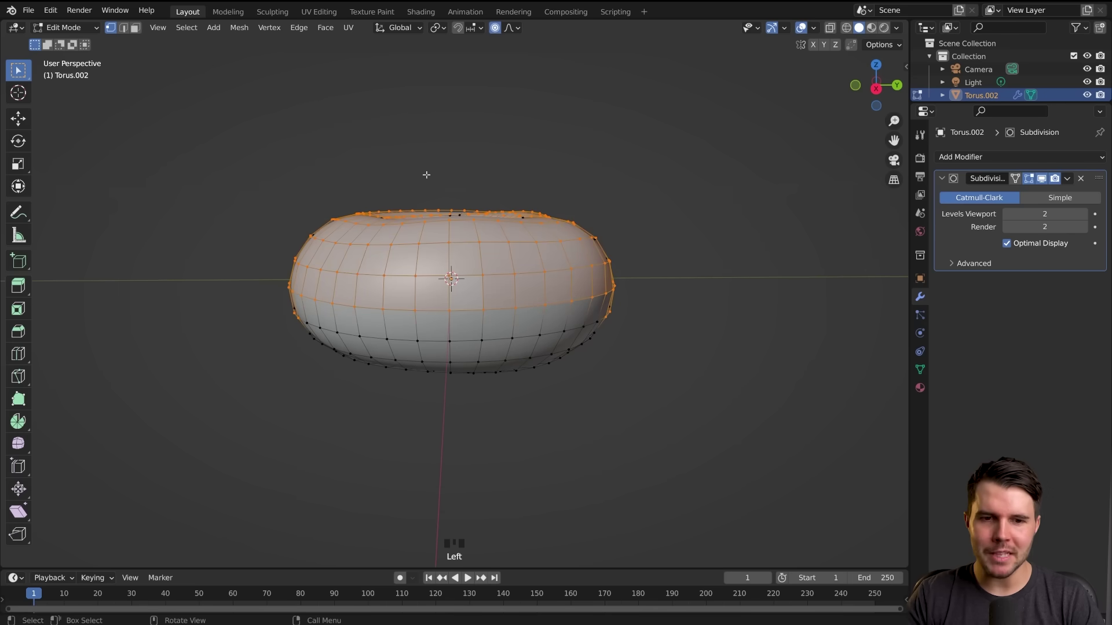
pyautogui.click(497, 189)
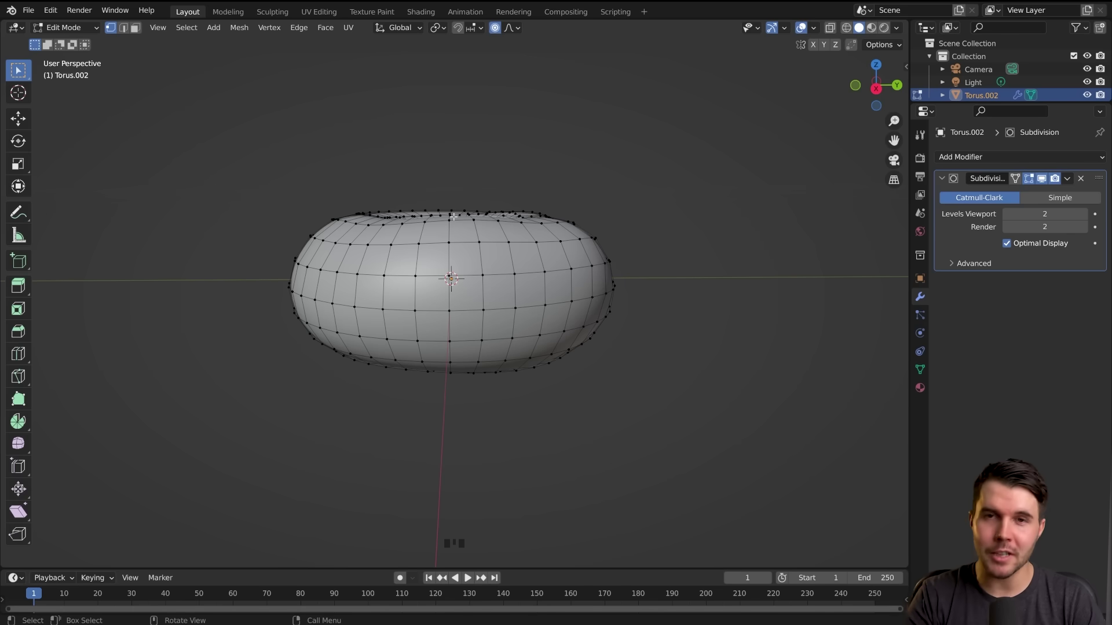
# Compare front and right orthographic views with perspective using Numpad 1, 3 and 5
pyautogui.click(877, 90)
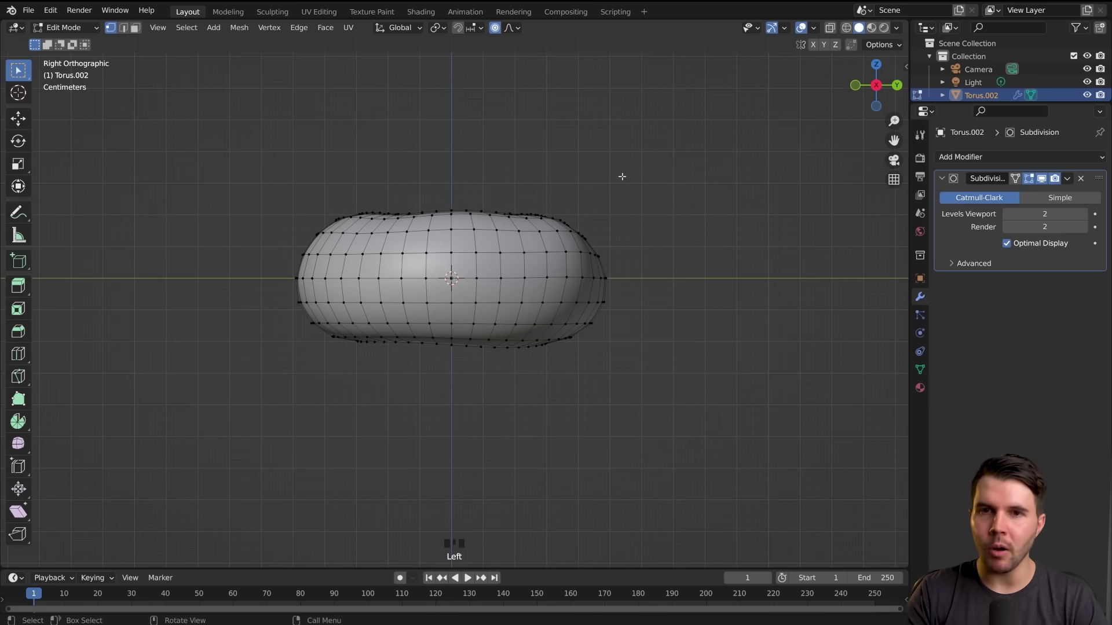
pyautogui.press('KP_1')
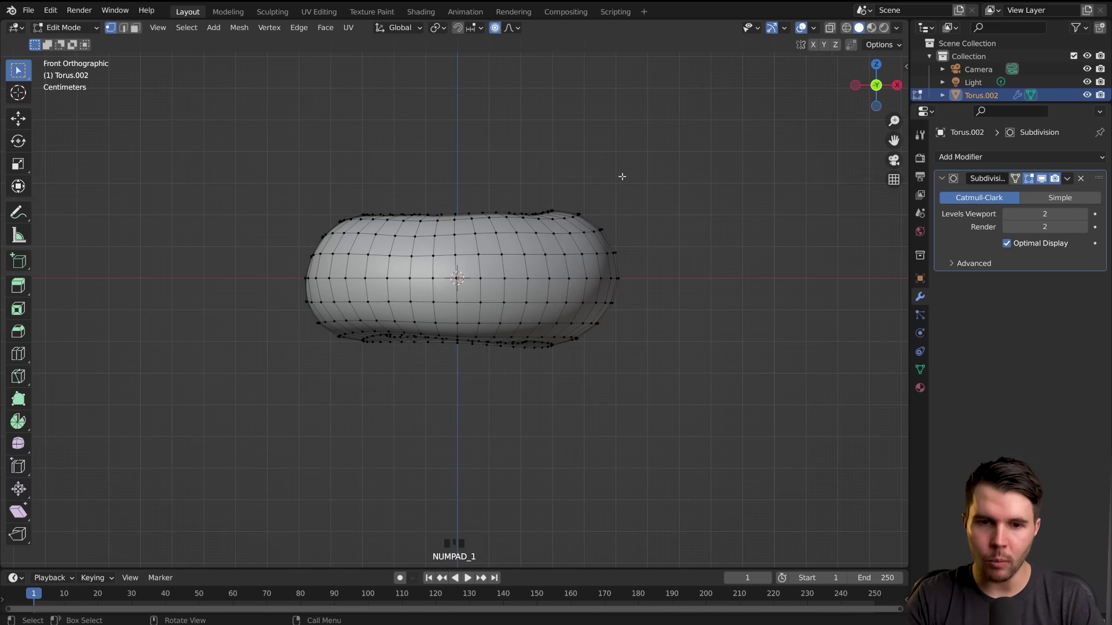
pyautogui.moveTo(622, 177); pyautogui.dragTo(625, 174, button='middle')
pyautogui.press('KP_1')
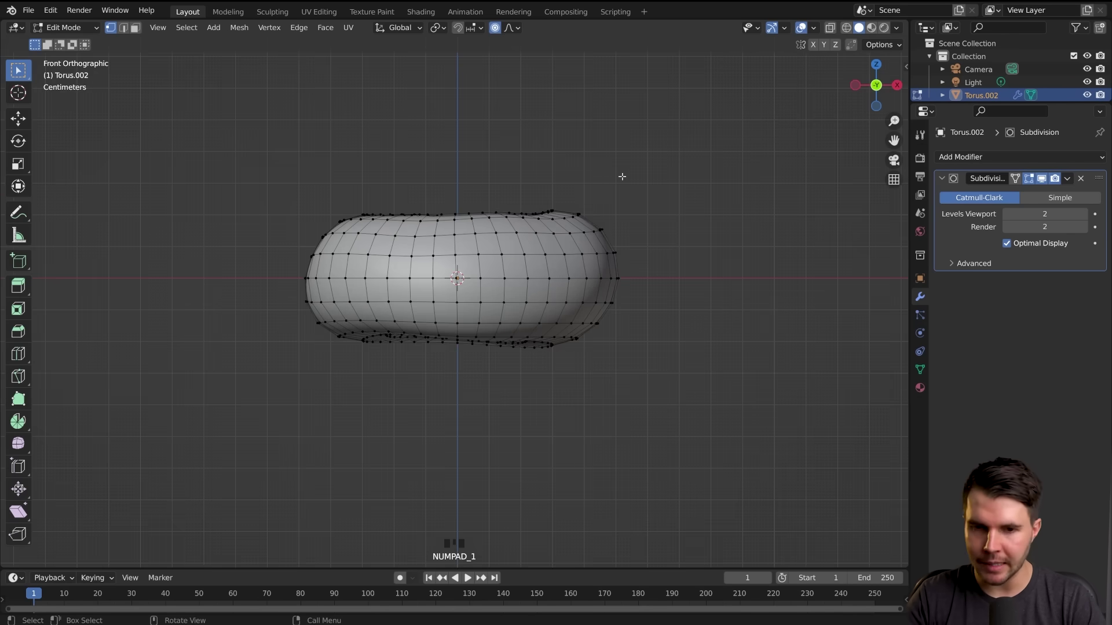
pyautogui.press('KP_3')
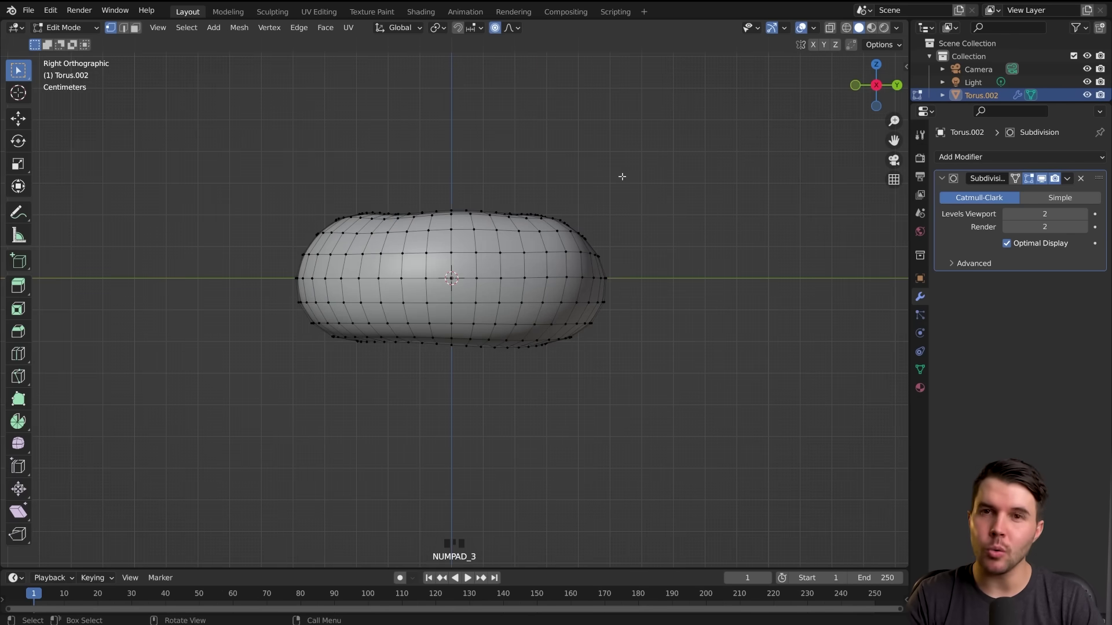
pyautogui.press('KP_5')
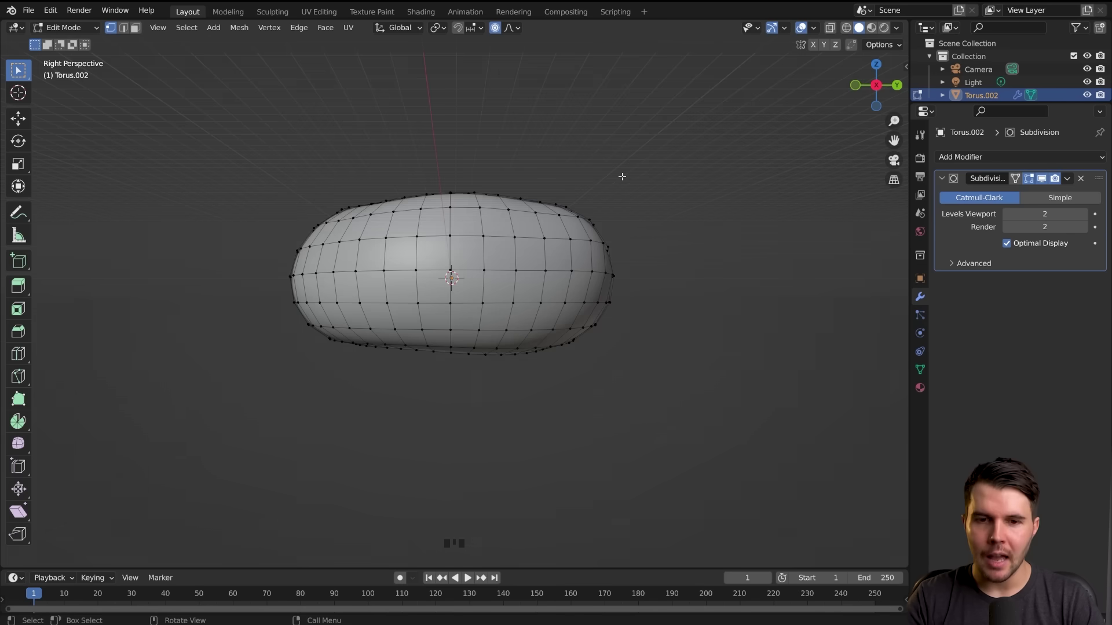
pyautogui.press('KP_5')
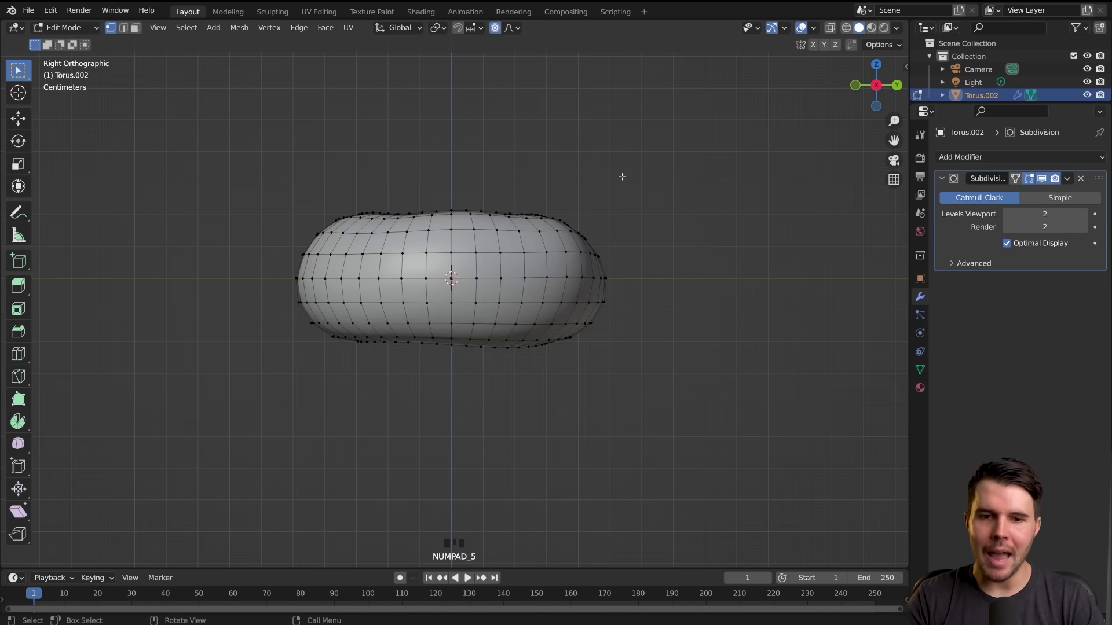
pyautogui.click(895, 179)
pyautogui.click(895, 180)
# Settle on the front orthographic view after toggling between orthographic and perspective
pyautogui.click(896, 178)
pyautogui.click(897, 178)
pyautogui.click(897, 180)
pyautogui.click(897, 180)
pyautogui.click(897, 180)
pyautogui.click(897, 181)
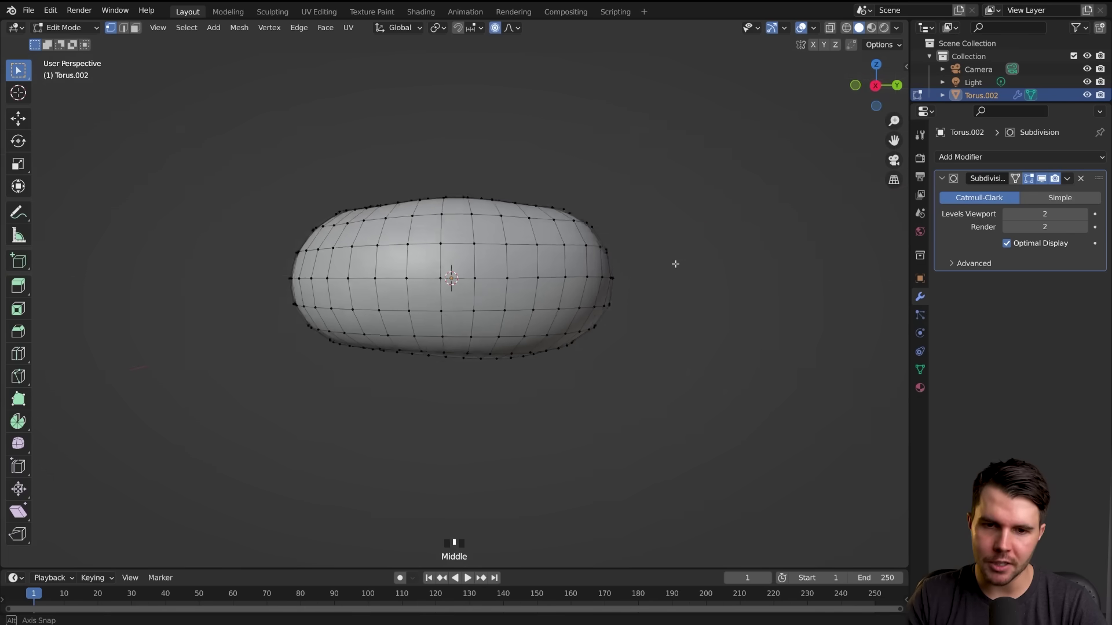
pyautogui.moveTo(675, 263); pyautogui.dragTo(729, 250, button='middle')
pyautogui.click(895, 180)
pyautogui.click(895, 179)
pyautogui.click(895, 180)
pyautogui.press('KP_1')
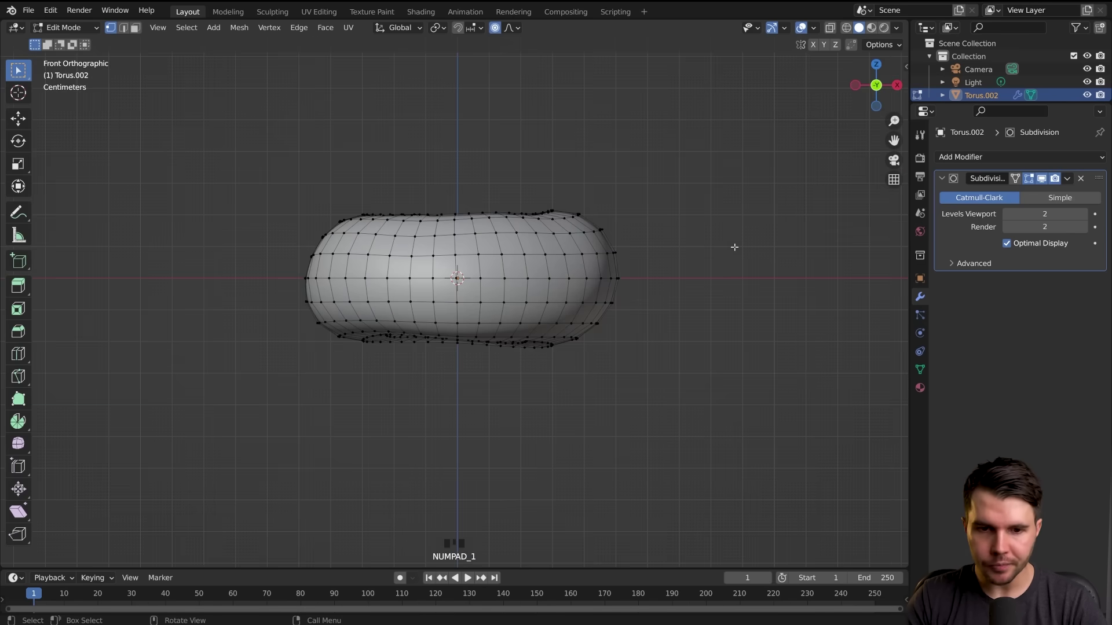
pyautogui.press('KP_5')
pyautogui.press('KP_5')
pyautogui.press('KP_5')
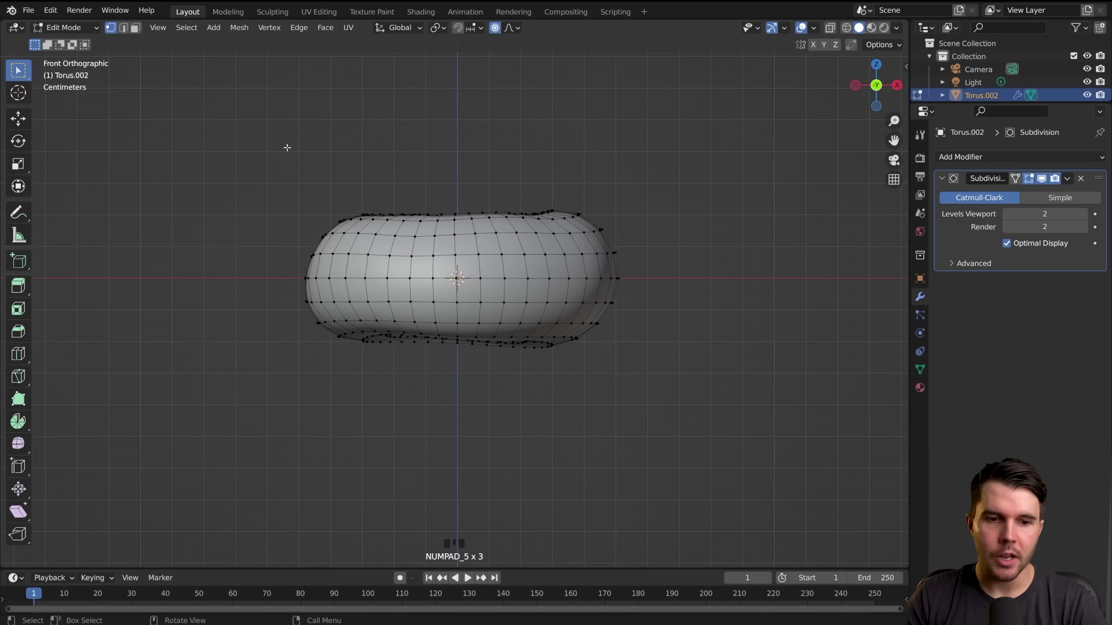
# Box-select the donut's upper-half vertices, check from above, then reselect them in front view
pyautogui.moveTo(199, 101); pyautogui.dragTo(751, 281)
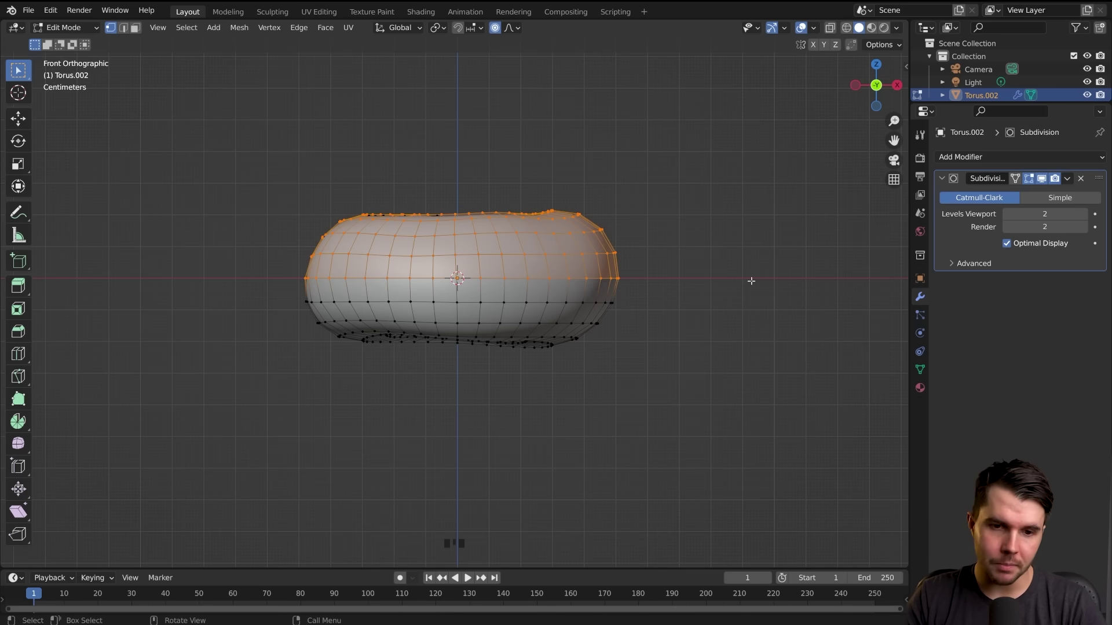
pyautogui.moveTo(752, 281); pyautogui.dragTo(685, 273, button='middle')
pyautogui.press('KP_1')
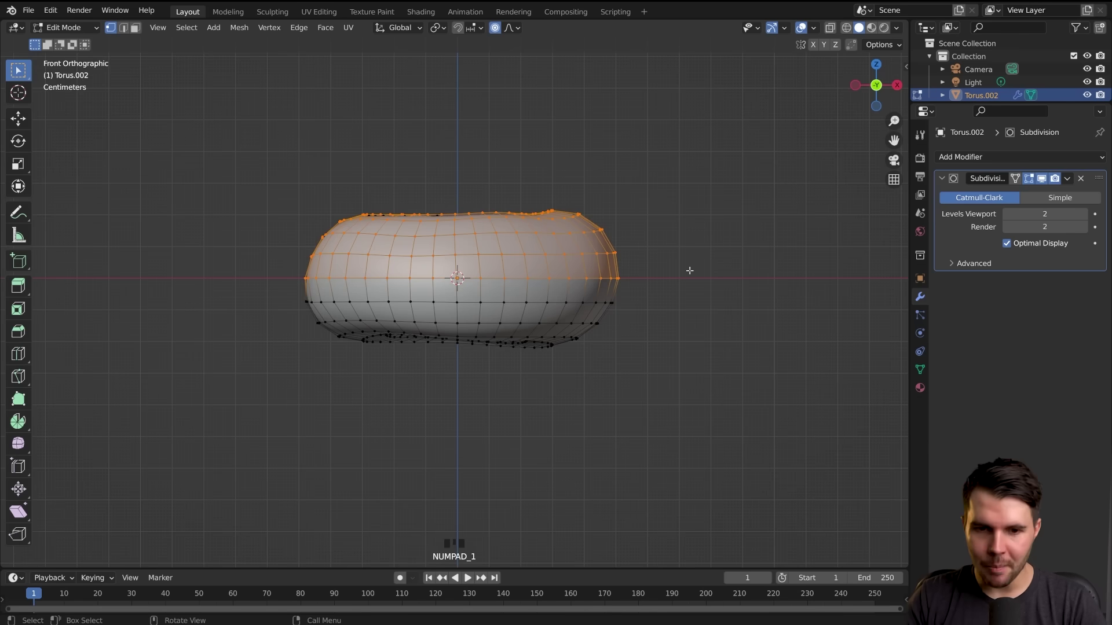
pyautogui.doubleClick(493, 258)
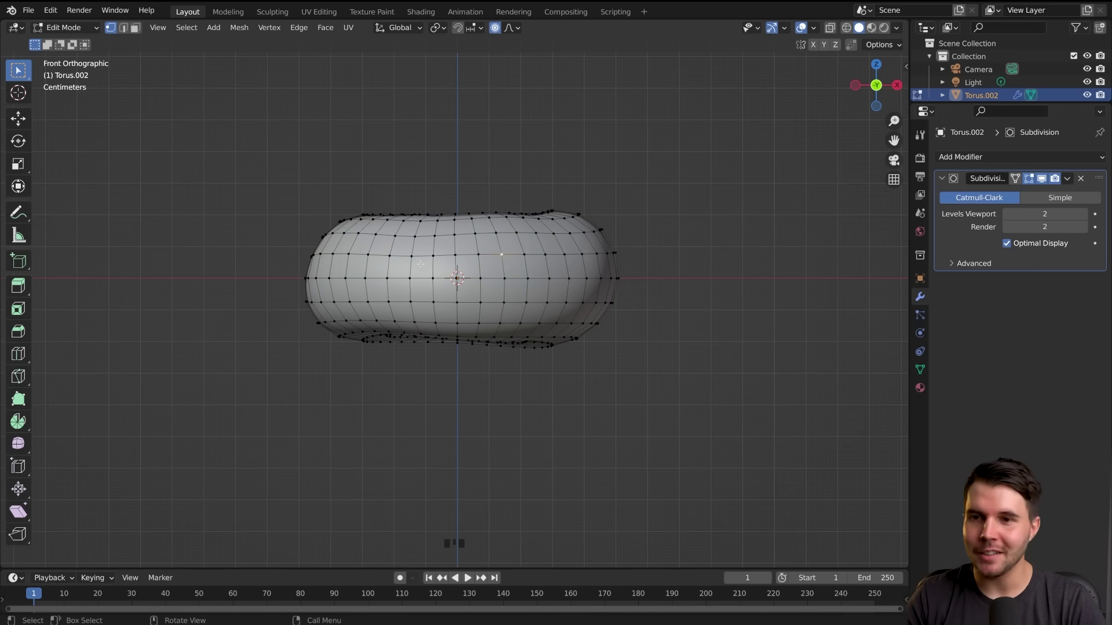
pyautogui.moveTo(258, 197); pyautogui.dragTo(696, 281)
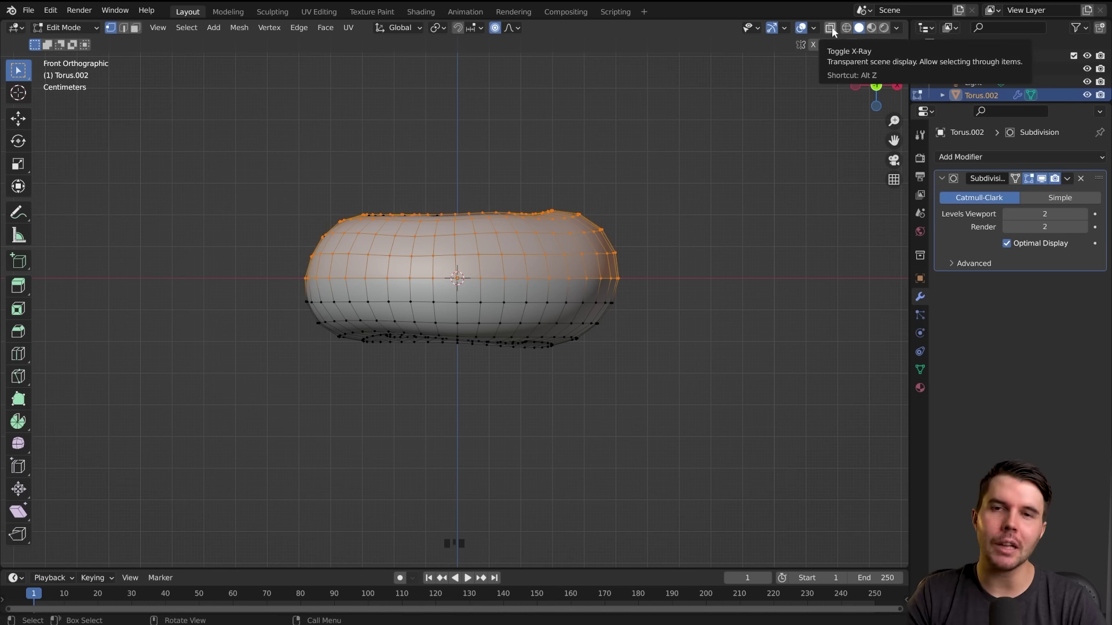
# Turn on X-Ray and box-select the donut's whole top half, including the far-side vertices
pyautogui.hotkey('alt', 'z')
pyautogui.hotkey('alt', 'z')
pyautogui.hotkey('alt', 'z')
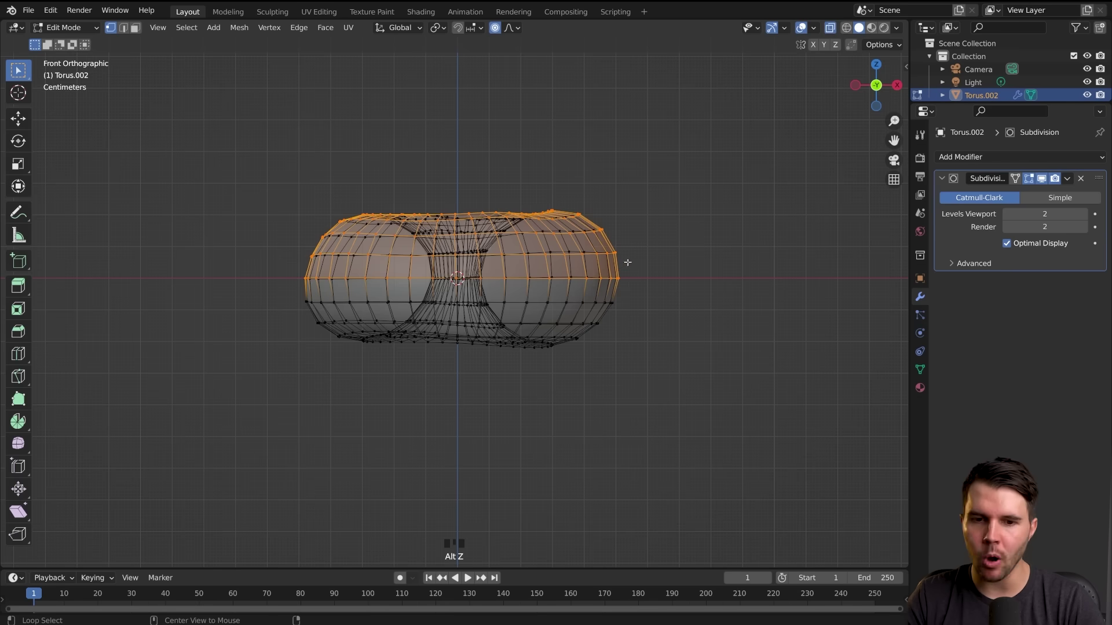
pyautogui.click(155, 168)
pyautogui.moveTo(154, 169); pyautogui.dragTo(775, 282)
pyautogui.moveTo(658, 256); pyautogui.dragTo(604, 263, button='middle')
pyautogui.press('KP_1')
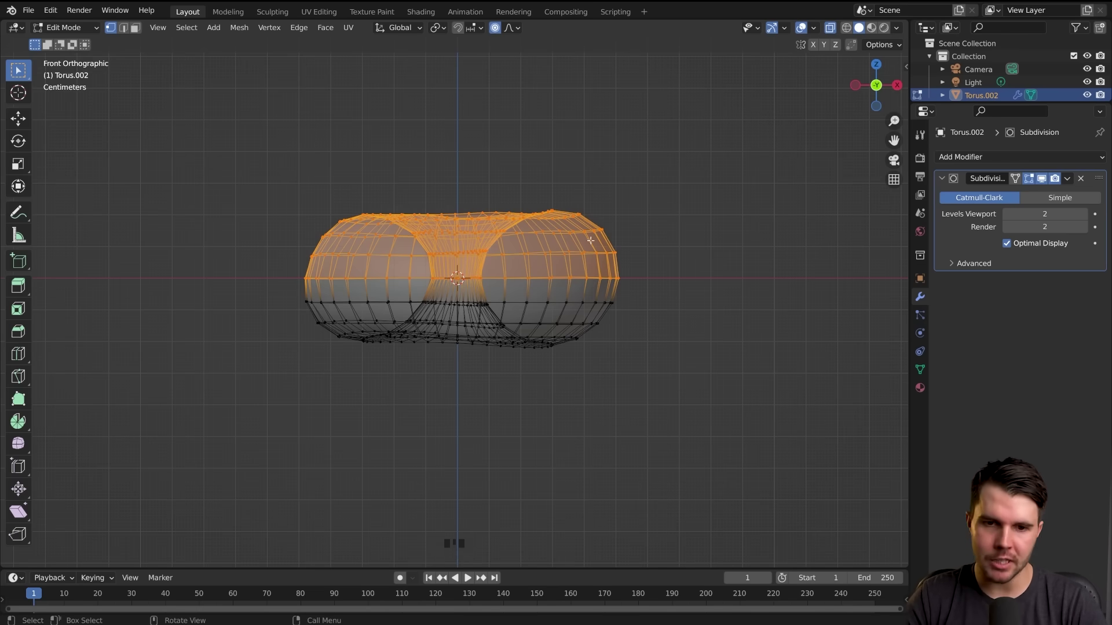
pyautogui.click(243, 28)
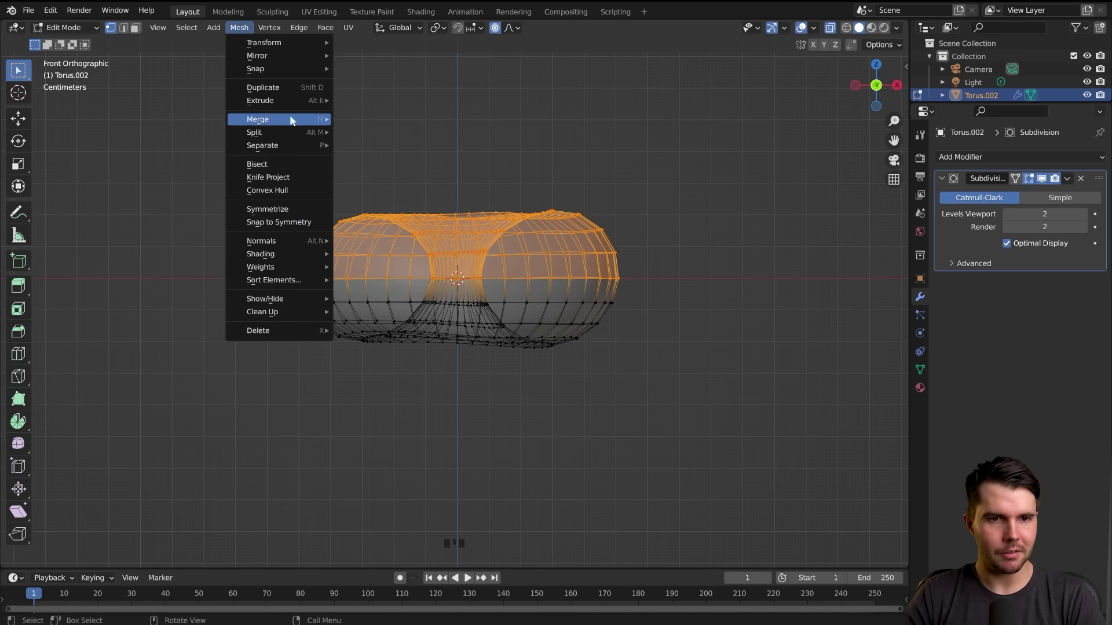
# Duplicate the selected upper half with Shift+D, cancelling the move so the copy stays put
pyautogui.moveTo(212, 28)
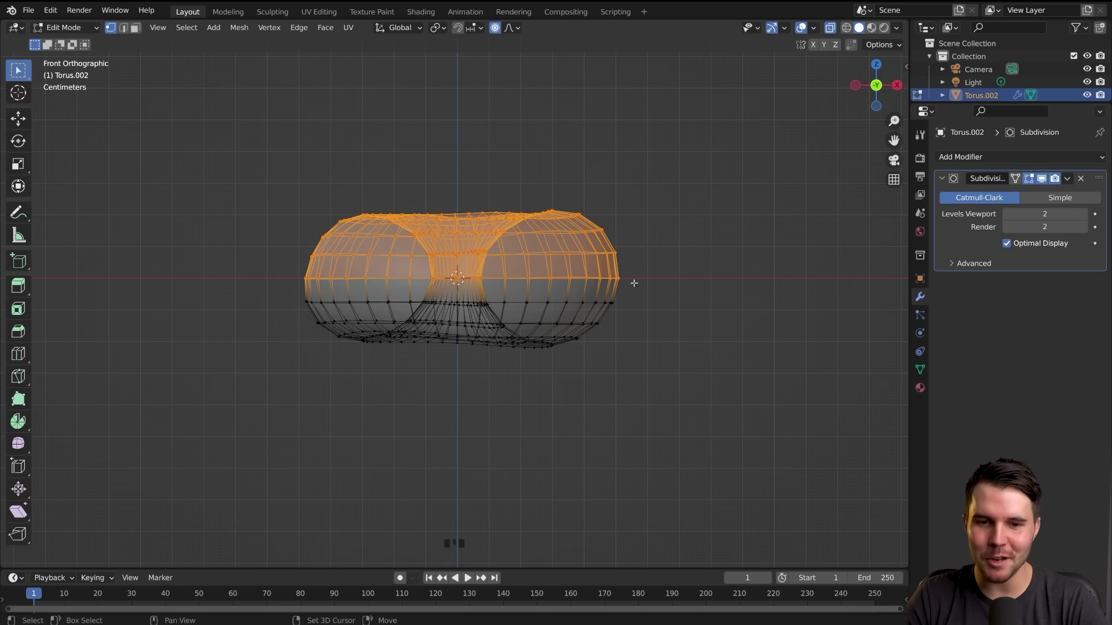
pyautogui.hotkey('shift', 'd')
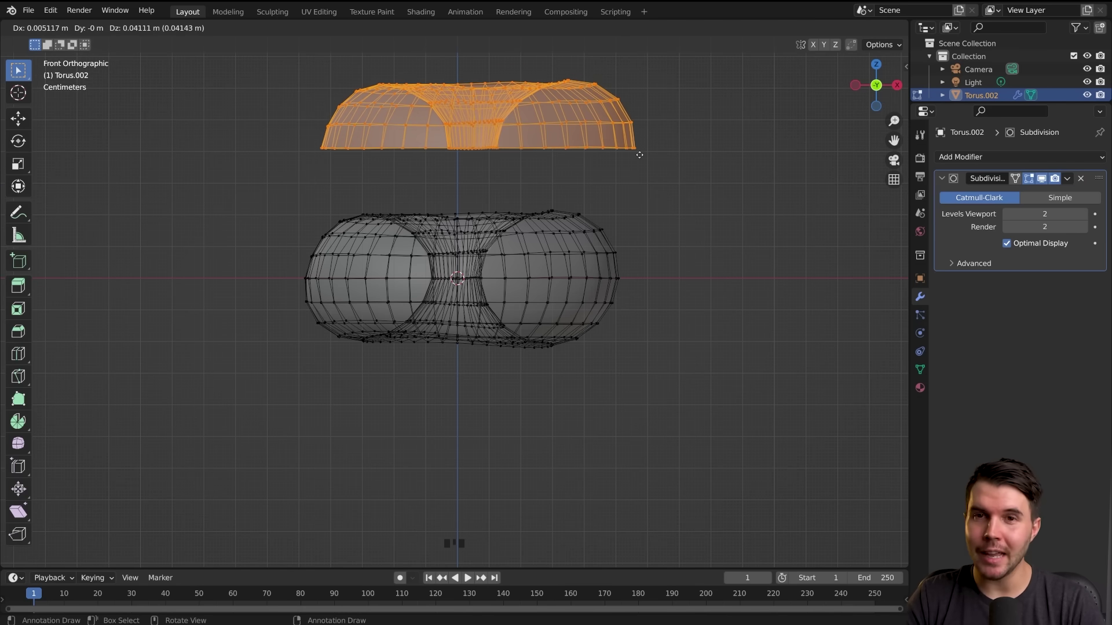
pyautogui.rightClick(639, 154)
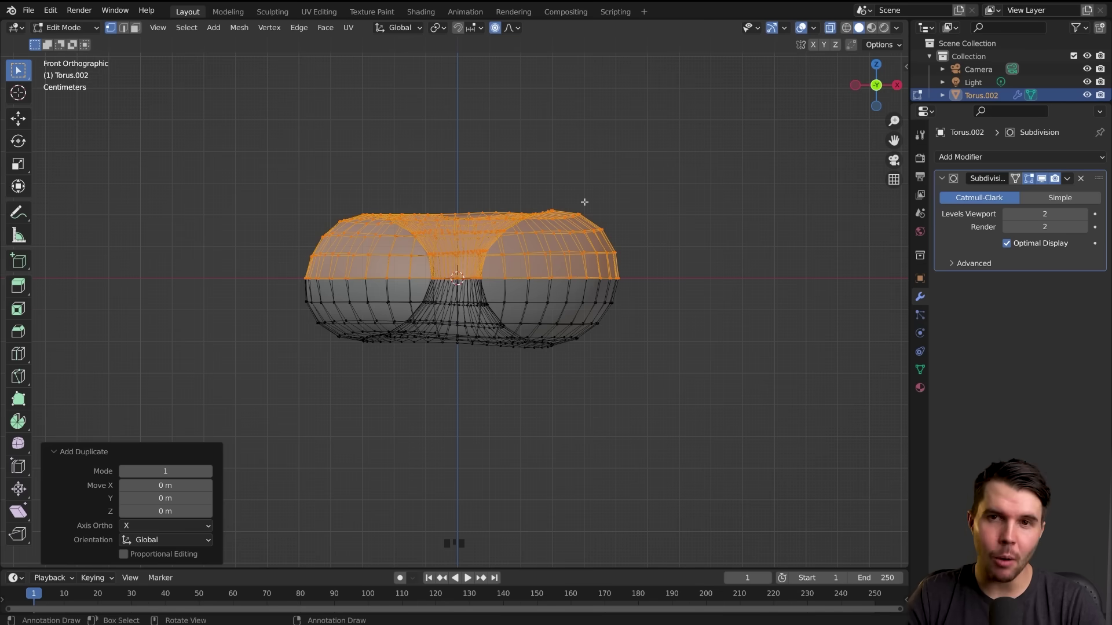
# Separate the duplicated top half by Selection into a new object, Torus.001
pyautogui.moveTo(567, 195); pyautogui.dragTo(655, 226, button='middle')
pyautogui.scroll(2, 589, 285)
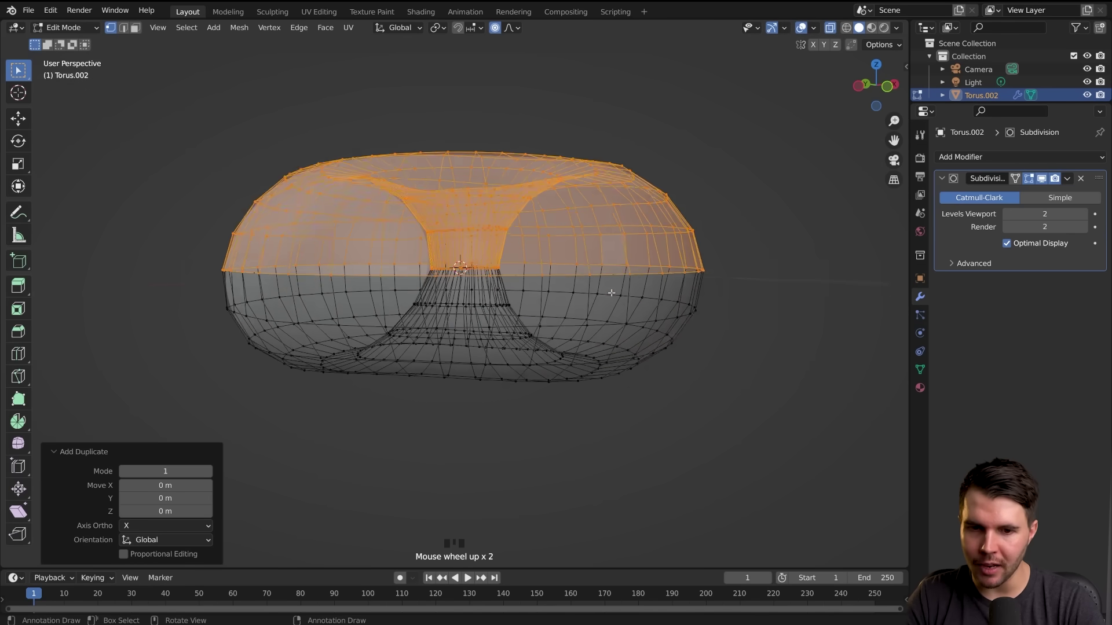
pyautogui.moveTo(613, 290); pyautogui.dragTo(658, 272, button='middle')
pyautogui.scroll(-1, 659, 282)
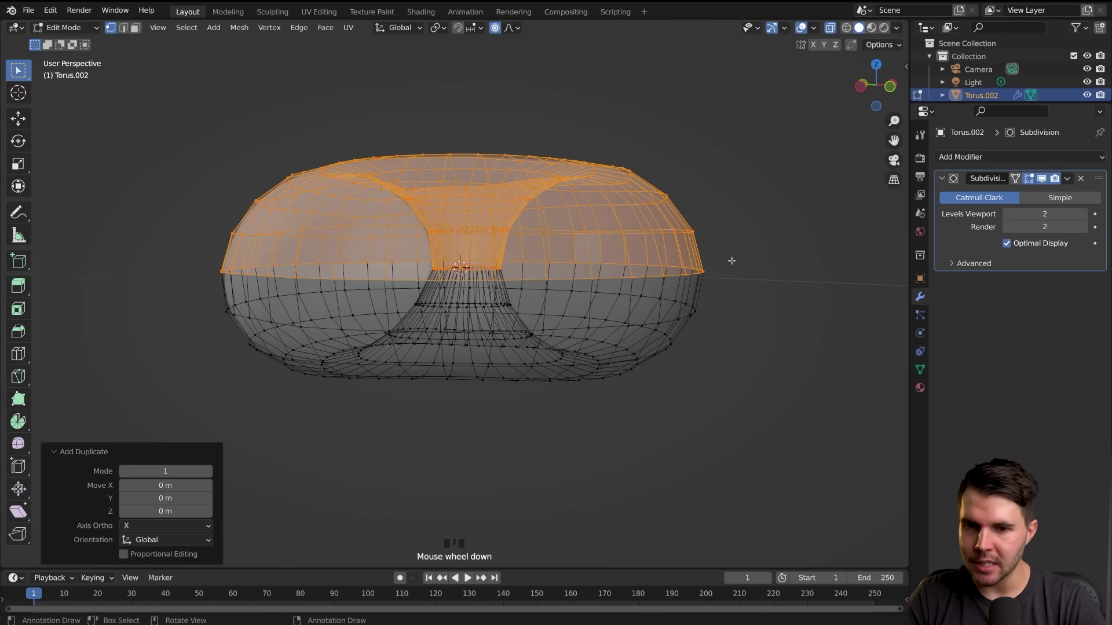
pyautogui.moveTo(732, 260); pyautogui.dragTo(809, 138, button='middle')
pyautogui.scroll(-1, 809, 137)
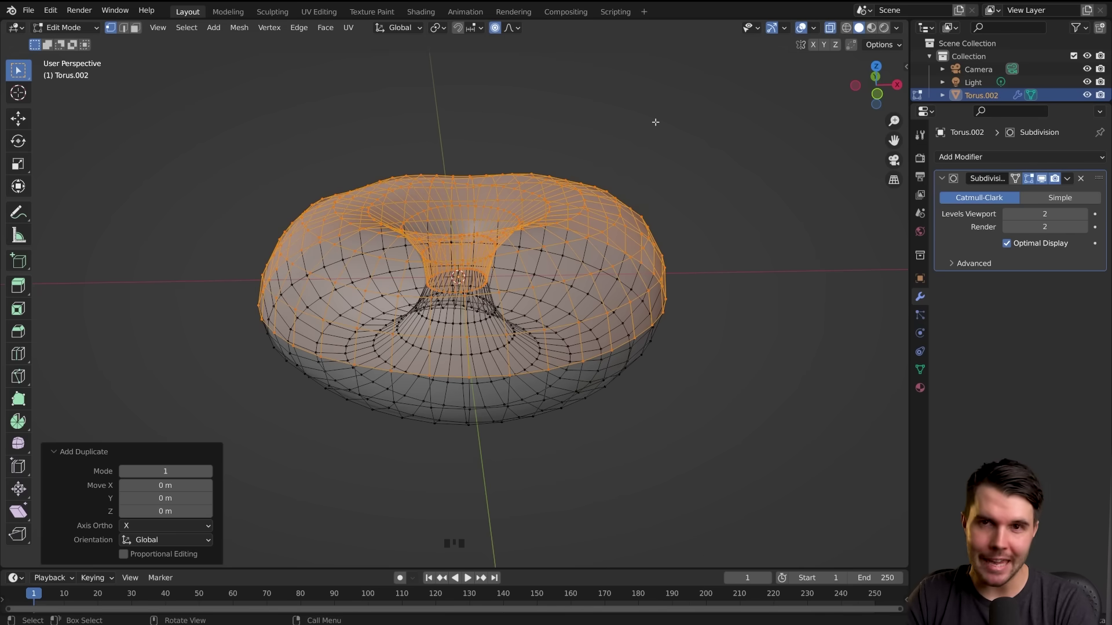
pyautogui.press('p')
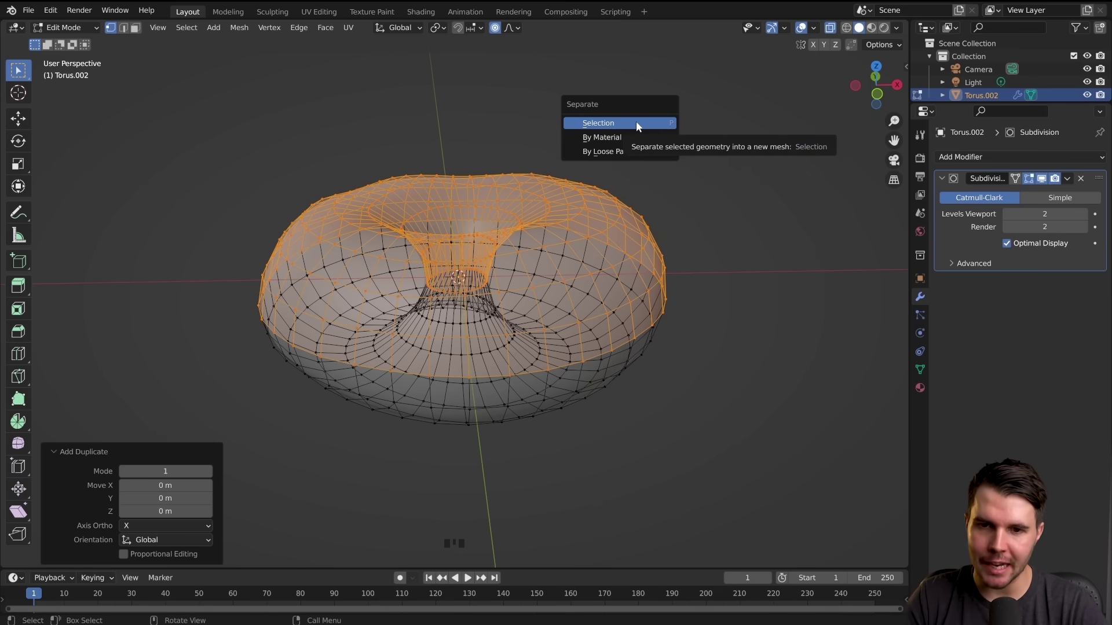
pyautogui.click(635, 125)
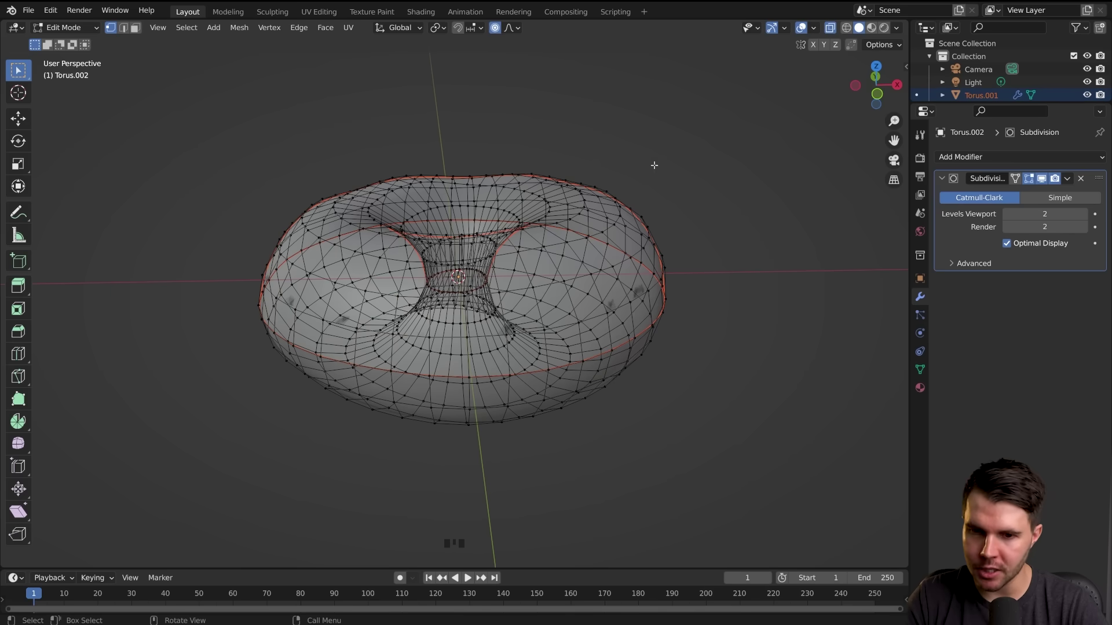
# Return to Object Mode, switch X-ray off and select the separated icing piece
pyautogui.press('Tab')
pyautogui.click(661, 255)
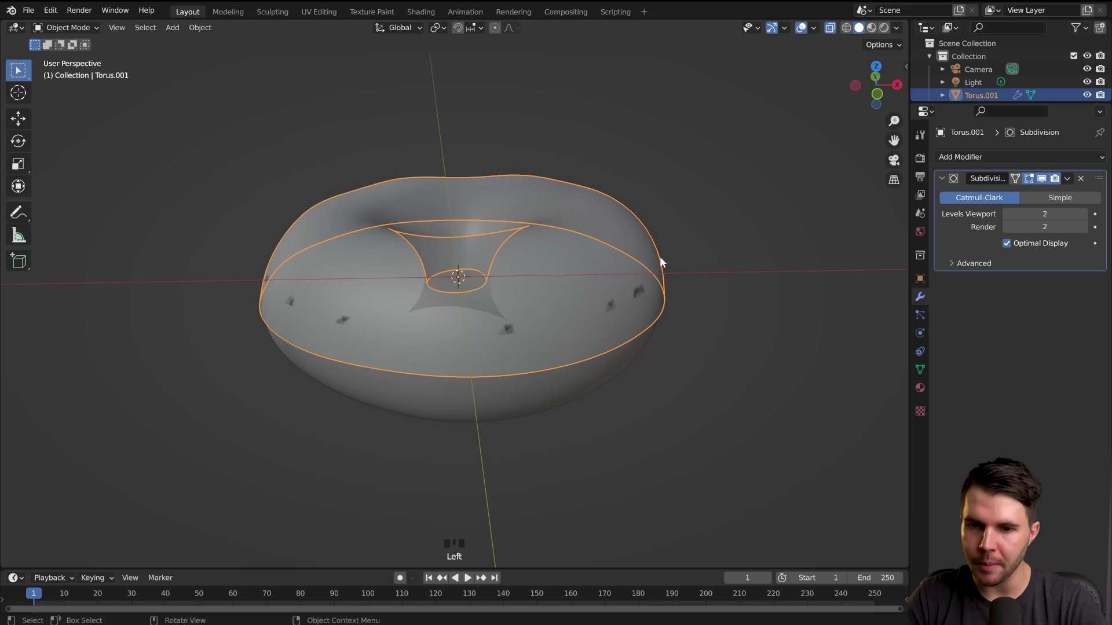
pyautogui.press('z')
pyautogui.press('z')
pyautogui.press('z')
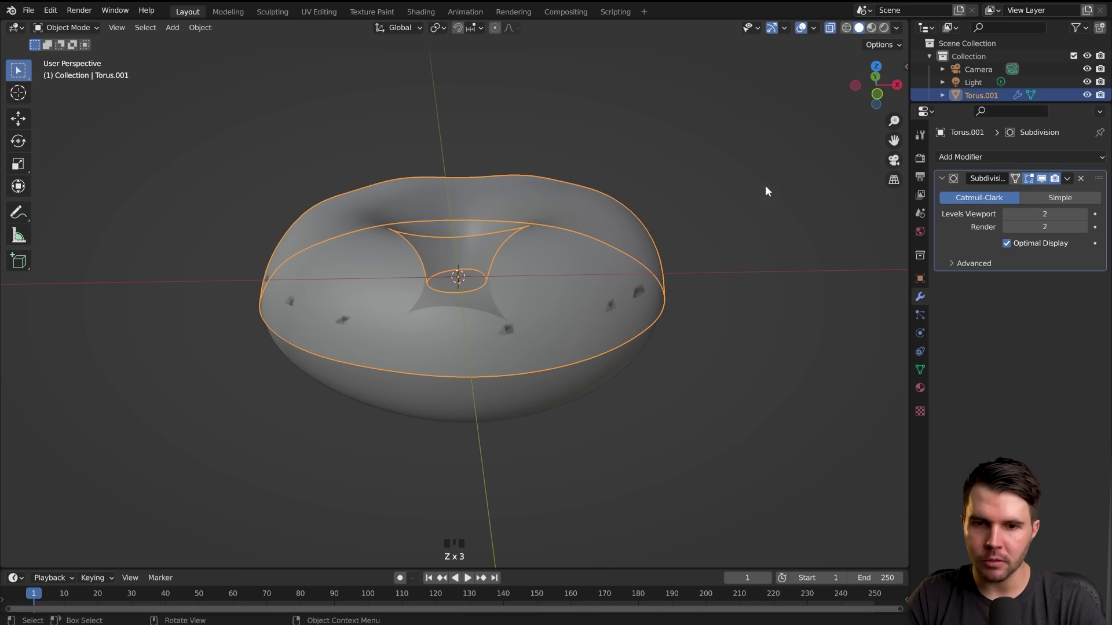
pyautogui.click(831, 29)
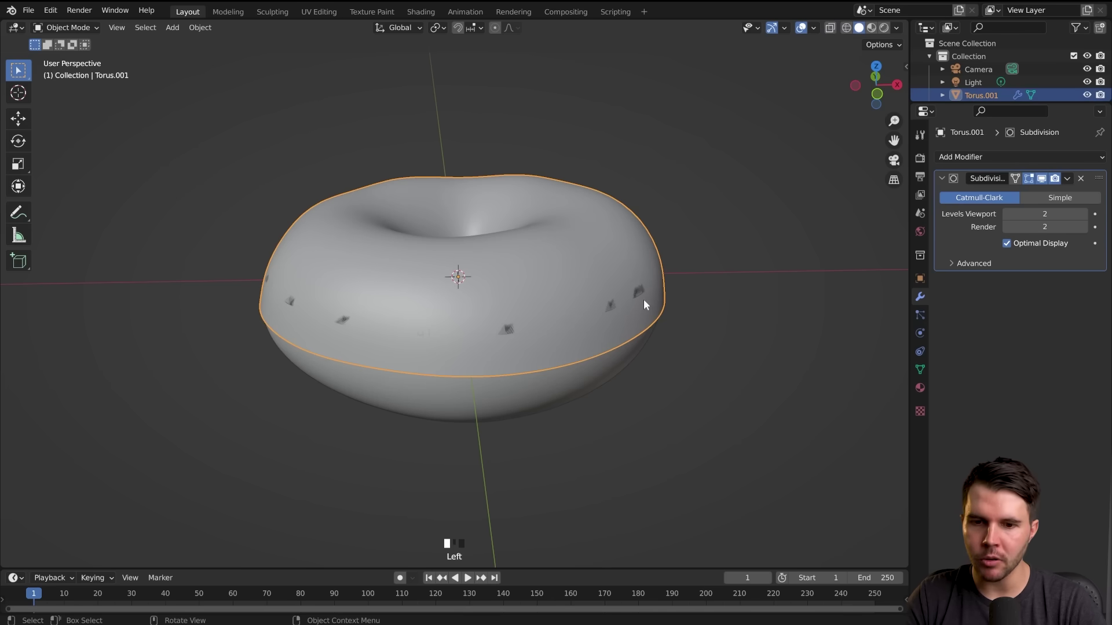
pyautogui.click(640, 330)
pyautogui.click(638, 342)
pyautogui.click(637, 342)
pyautogui.click(617, 312)
pyautogui.click(617, 312)
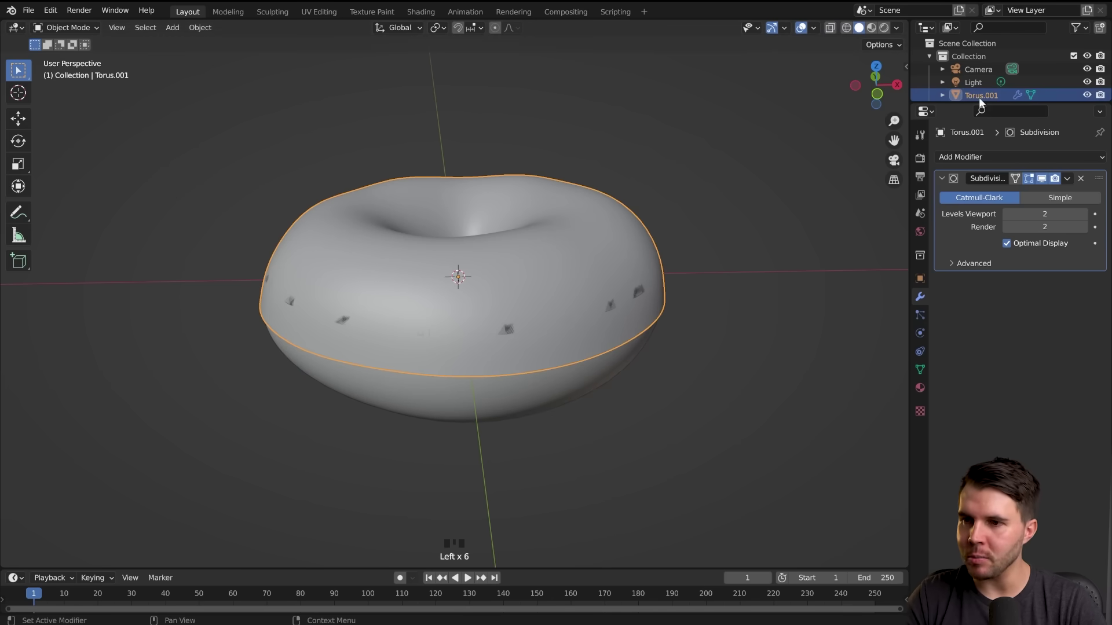
# Alternate between Torus.001 and Torus.002 in the Outliner, then edit Torus.002 in front view
pyautogui.click(981, 97)
pyautogui.click(978, 105)
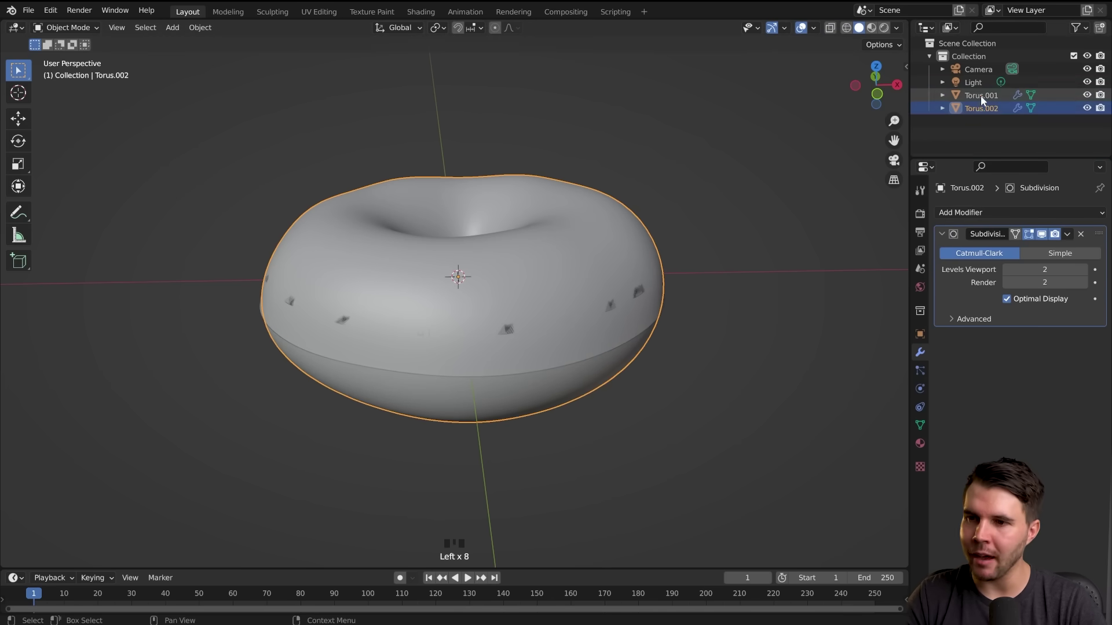
pyautogui.click(981, 96)
pyautogui.click(981, 109)
pyautogui.click(983, 97)
pyautogui.click(982, 109)
pyautogui.click(981, 98)
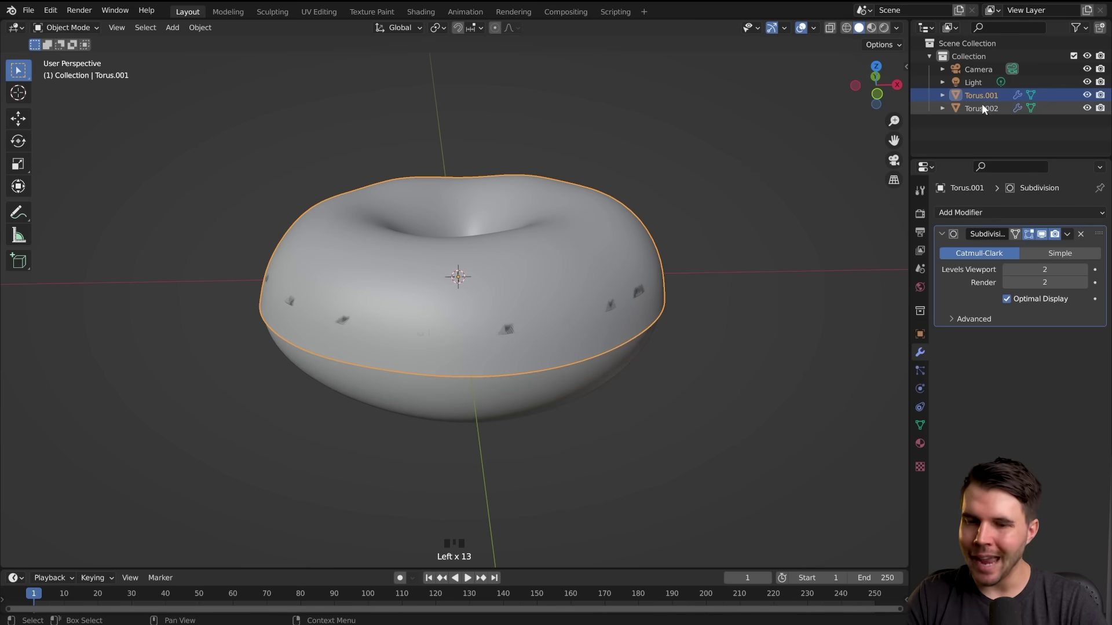
pyautogui.click(982, 105)
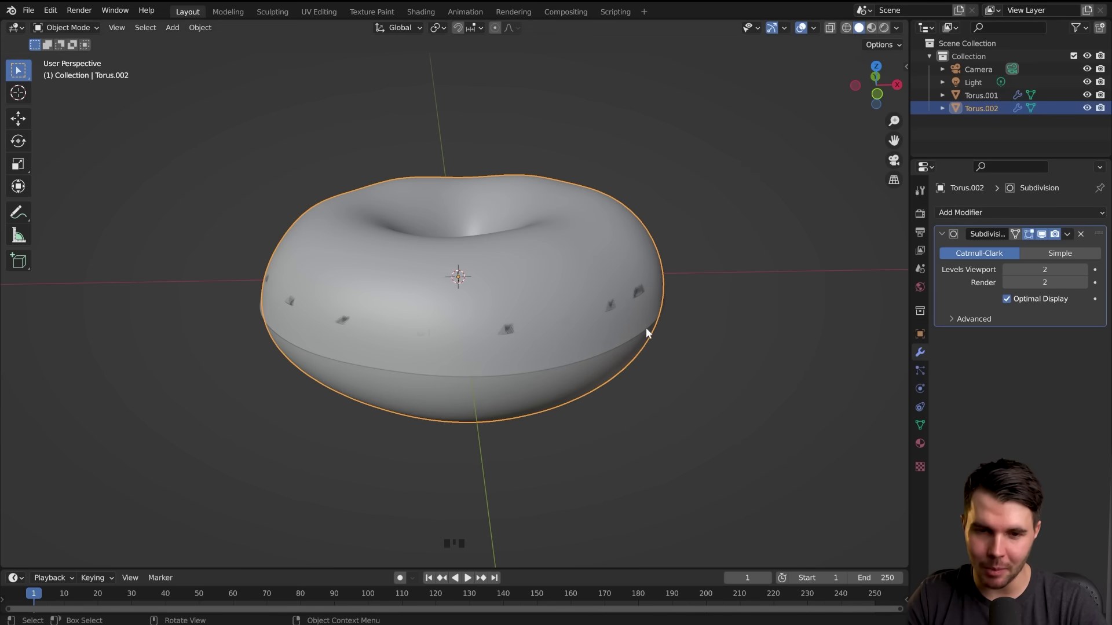
pyautogui.press('Tab')
pyautogui.press('KP_1')
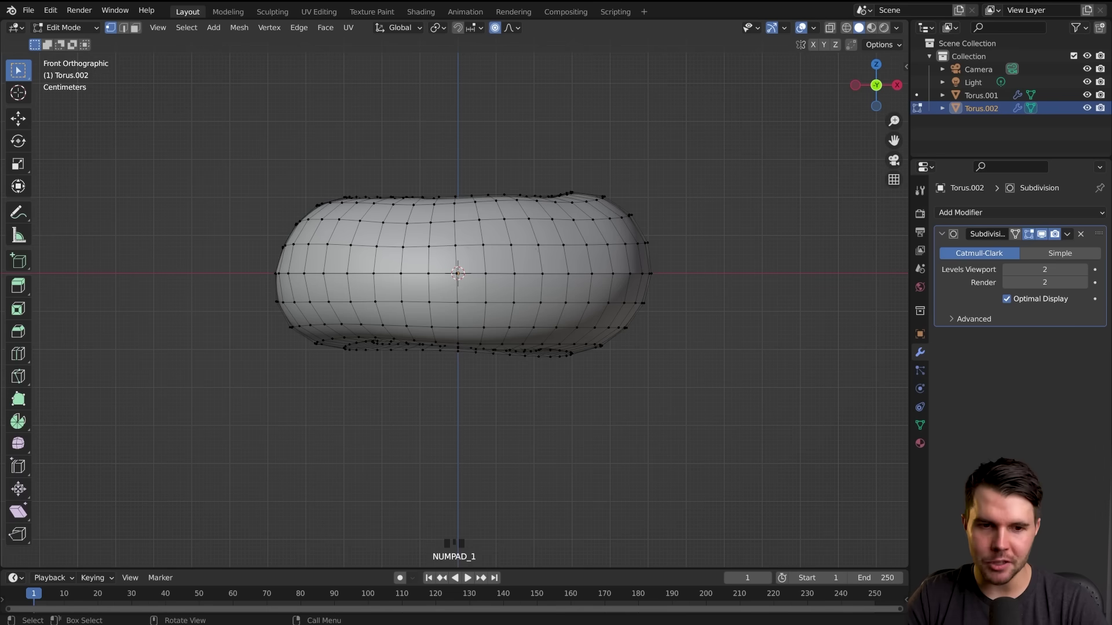
# In wireframe, duplicate the donut body's top half in place and clear the selection
pyautogui.press('z')
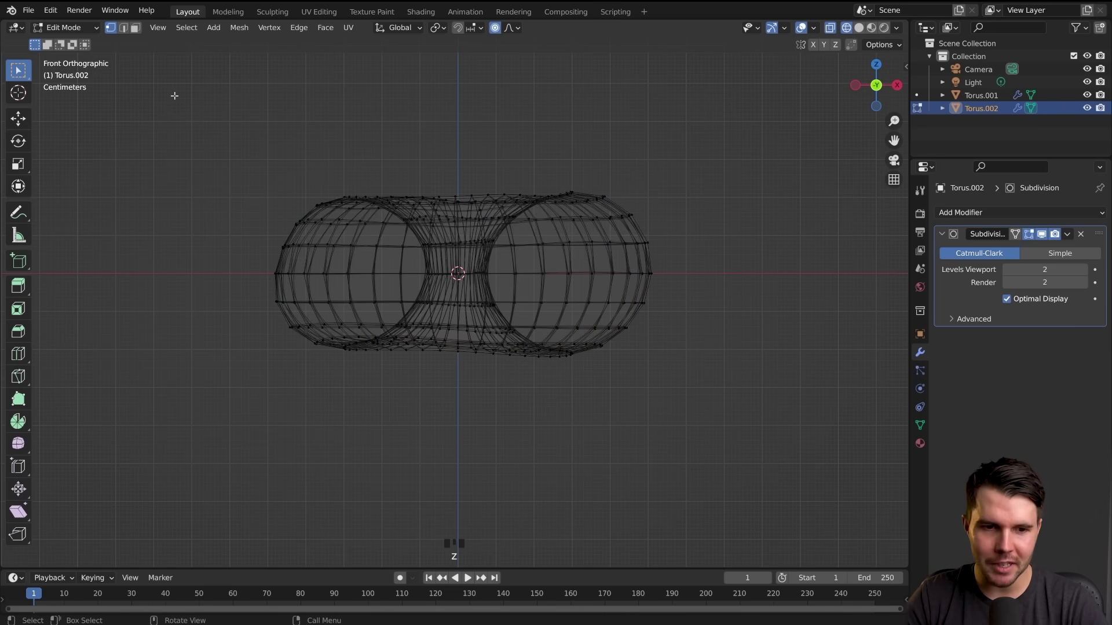
pyautogui.moveTo(177, 108); pyautogui.dragTo(715, 304)
pyautogui.hotkey('shift', 'd')
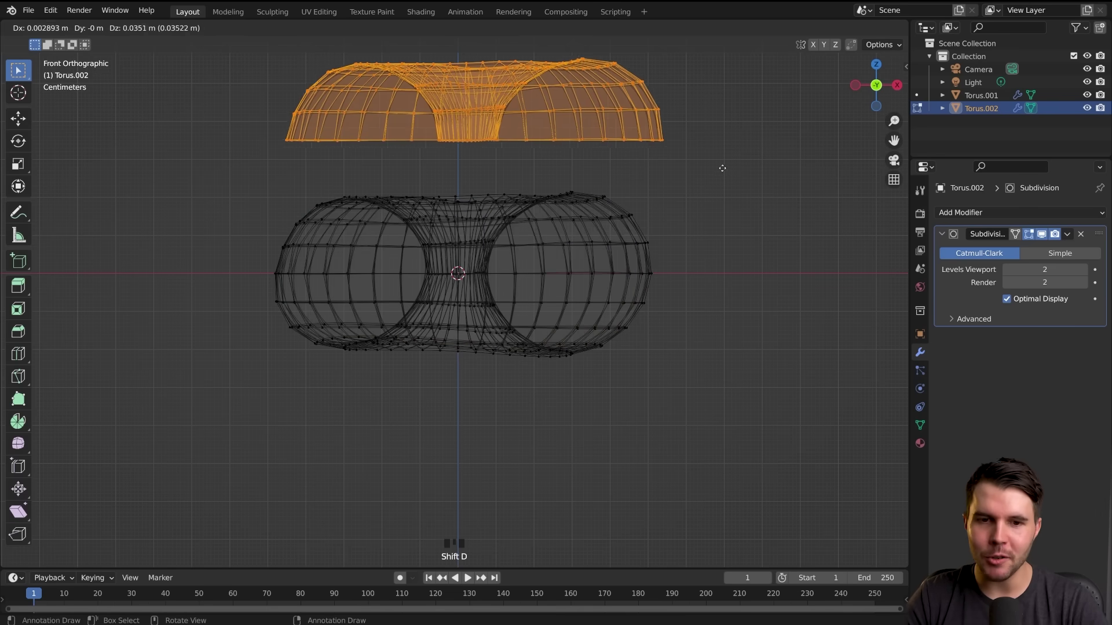
pyautogui.rightClick(724, 164)
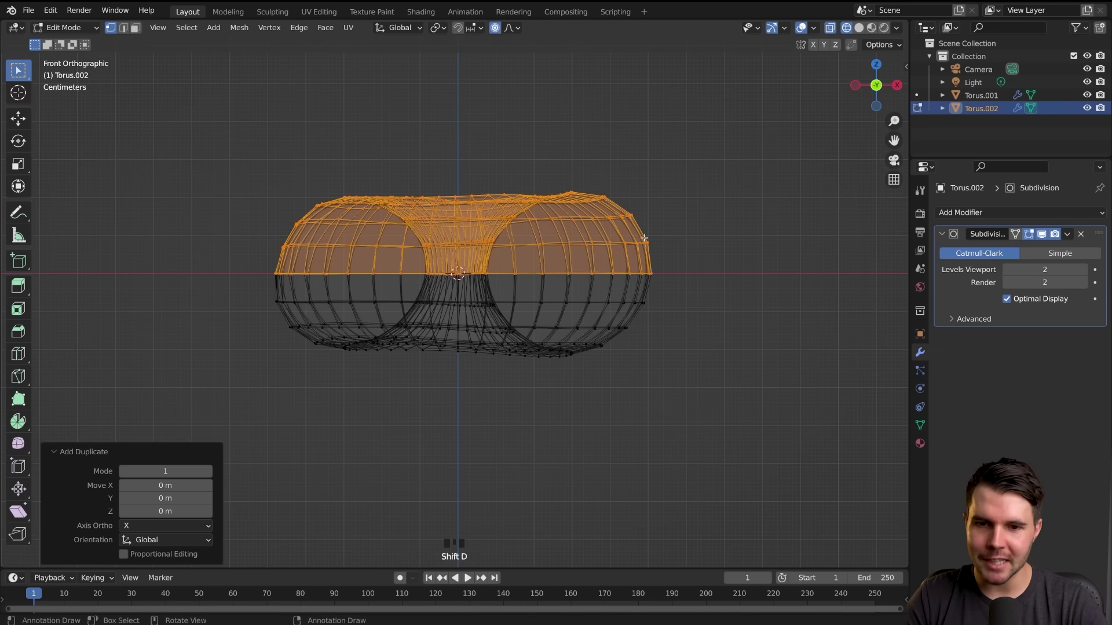
pyautogui.click(641, 244)
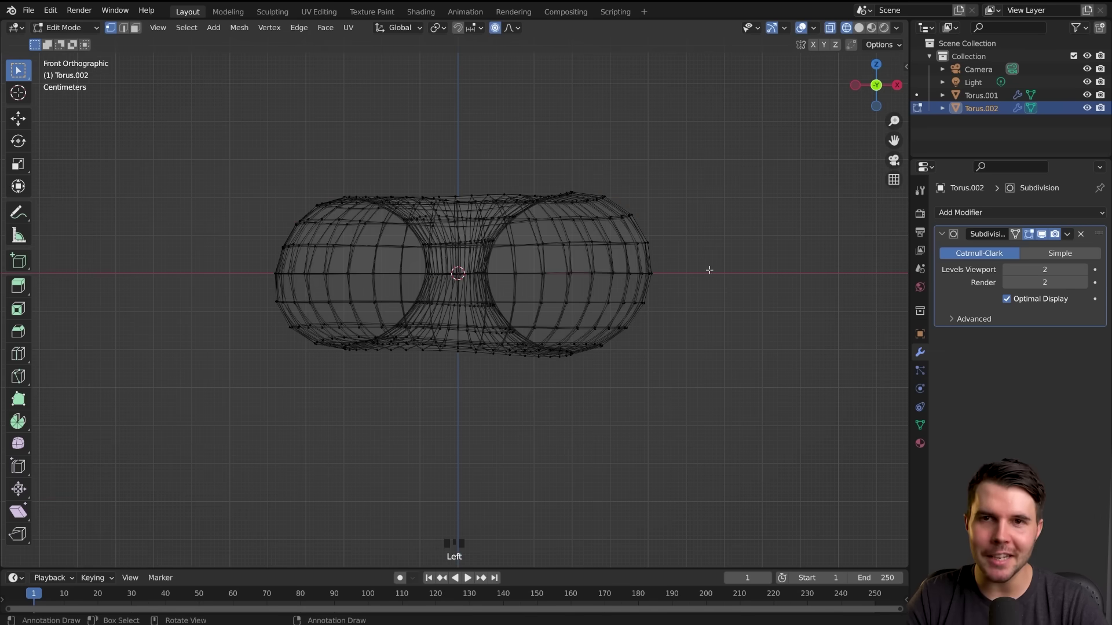
# In solid view, pull a right-side vertex upward to reveal the overlapping duplicate
pyautogui.moveTo(710, 269)
pyautogui.mouseDown(button='middle')
pyautogui.moveTo(651, 277)
pyautogui.moveTo(747, 263)
pyautogui.moveTo(625, 296)
pyautogui.mouseUp(button='middle')
pyautogui.press('z')
pyautogui.scroll(3, 637, 289)
pyautogui.click(616, 311)
pyautogui.press('g')
pyautogui.click(657, 256)
pyautogui.press('g')
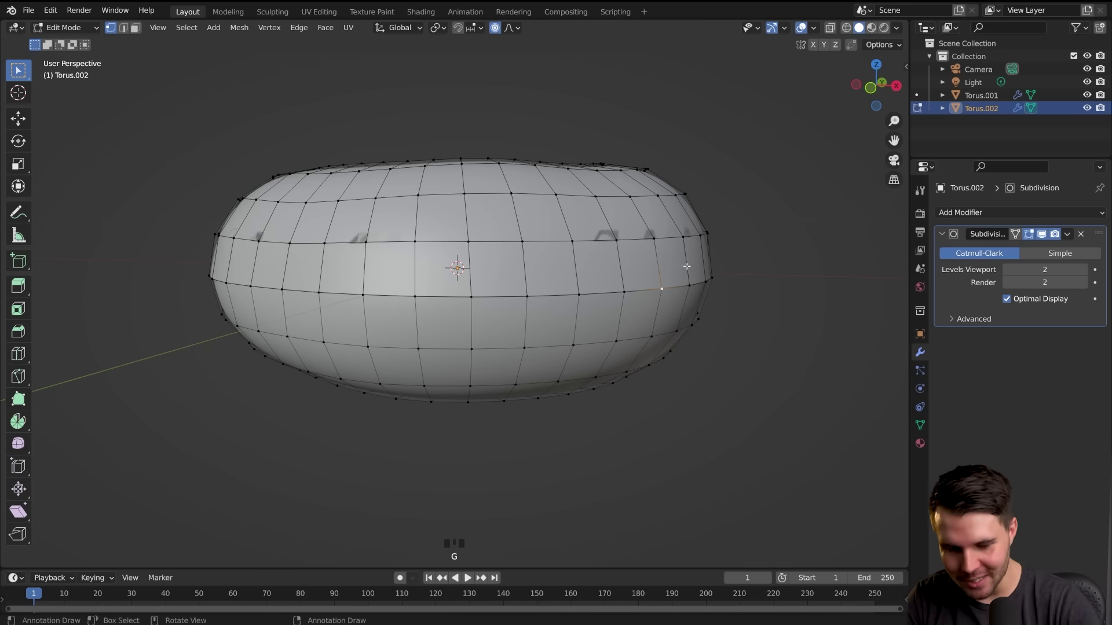
pyautogui.press('g')
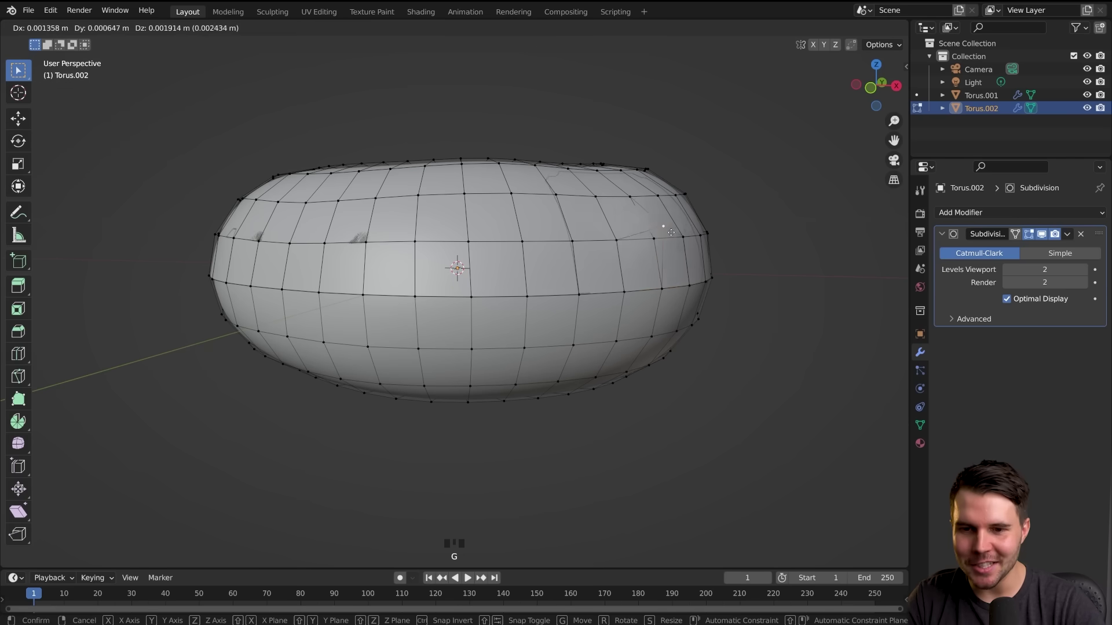
pyautogui.click(663, 244)
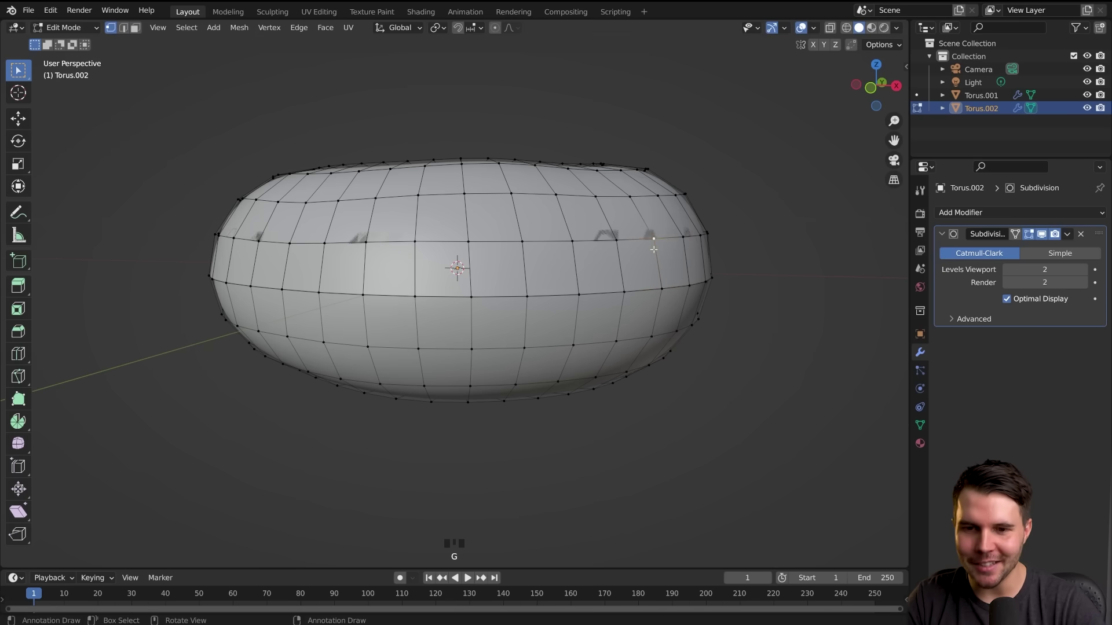
pyautogui.moveTo(623, 241); pyautogui.dragTo(664, 290, button='middle')
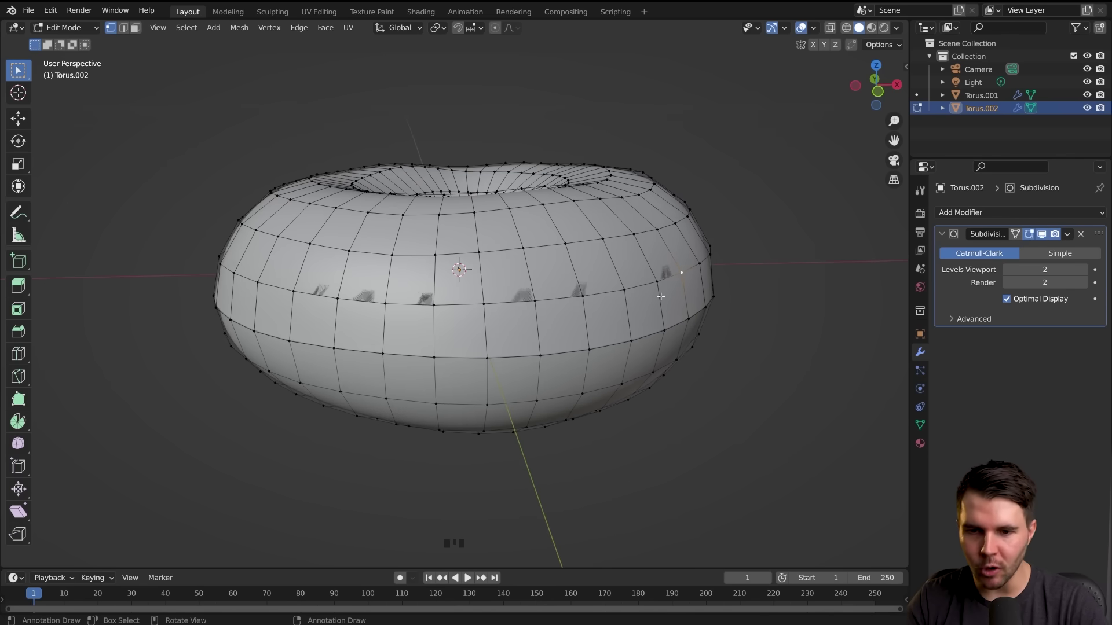
pyautogui.moveTo(660, 296); pyautogui.dragTo(671, 278, button='middle')
# Select the whole stray duplicate top piece with Ctrl+L and inspect it
pyautogui.press('g')
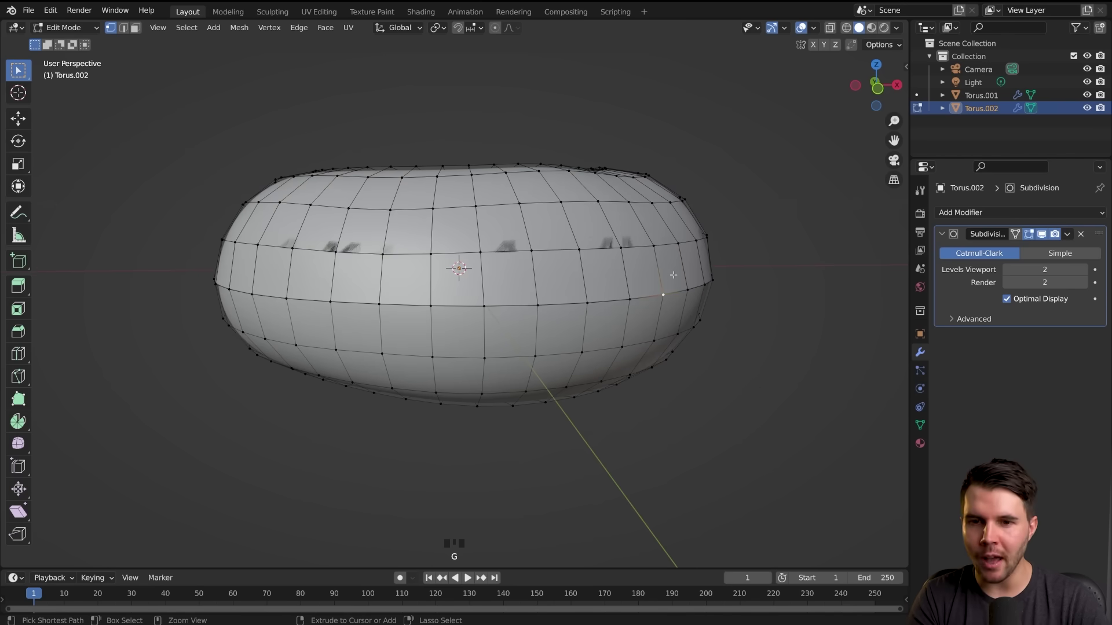
pyautogui.hotkey('ctrl', 'l')
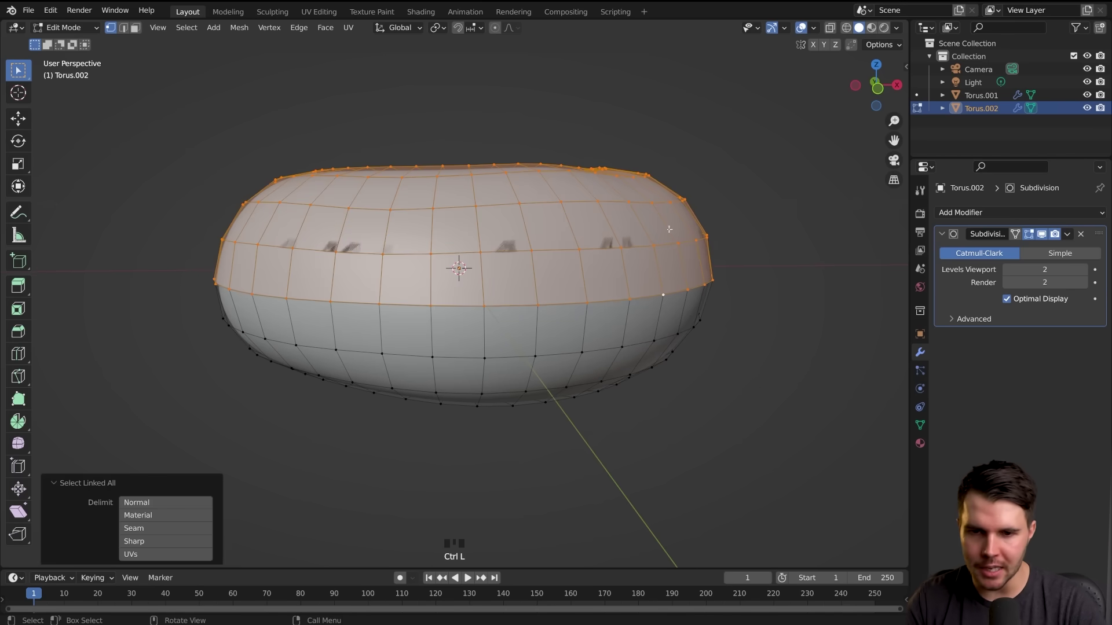
pyautogui.moveTo(668, 229); pyautogui.dragTo(647, 249, button='middle')
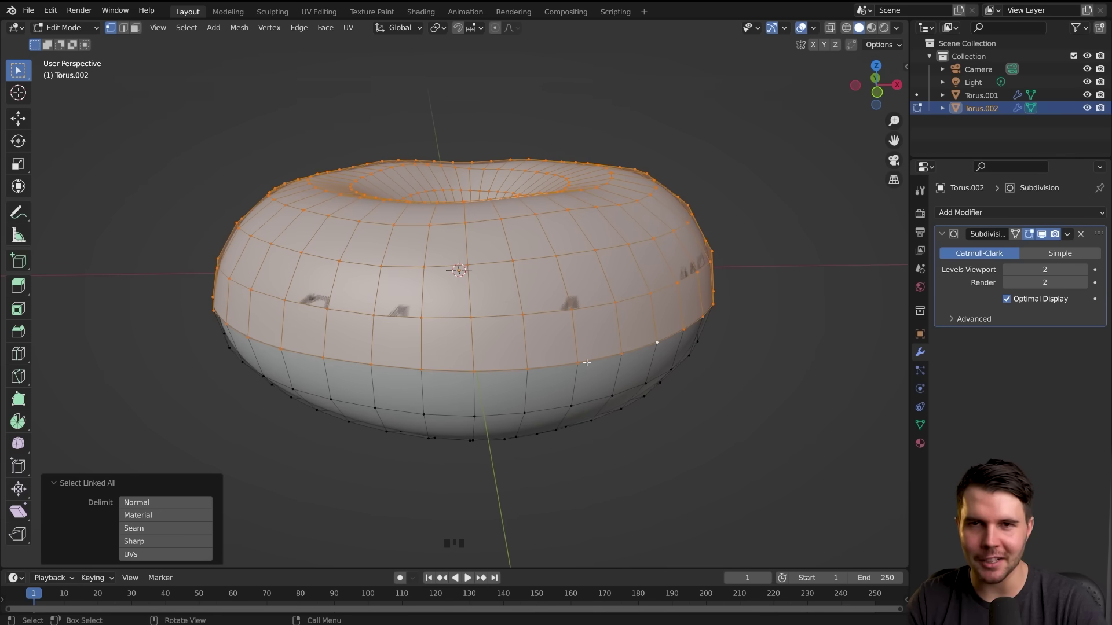
pyautogui.moveTo(586, 362); pyautogui.dragTo(467, 348, button='middle')
pyautogui.moveTo(591, 375); pyautogui.dragTo(591, 405, button='middle')
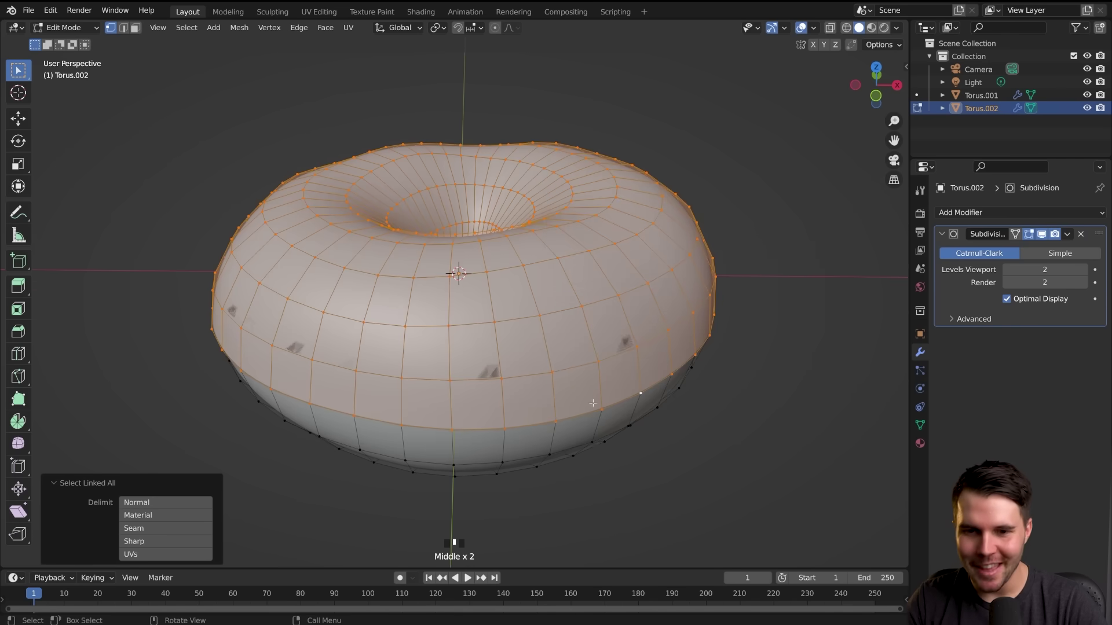
# Delete the duplicate's vertices, redoing after an undo, and return to Object Mode
pyautogui.press('x')
pyautogui.click(642, 277)
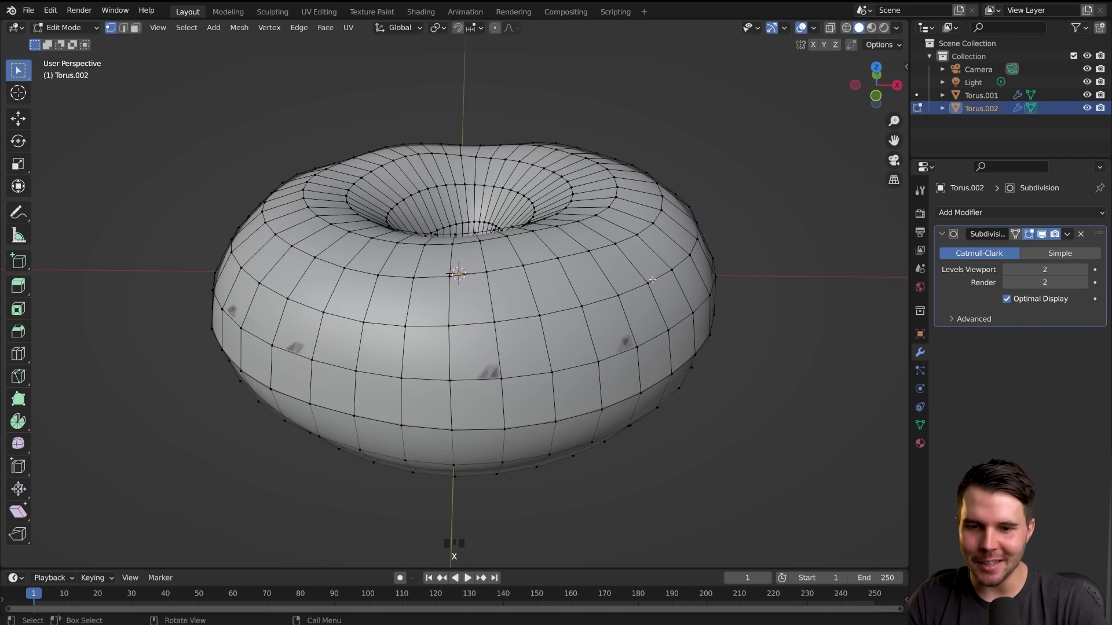
pyautogui.hotkey('ctrl', 'z')
pyautogui.press('x')
pyautogui.click(684, 169)
pyautogui.moveTo(681, 249); pyautogui.dragTo(670, 265, button='middle')
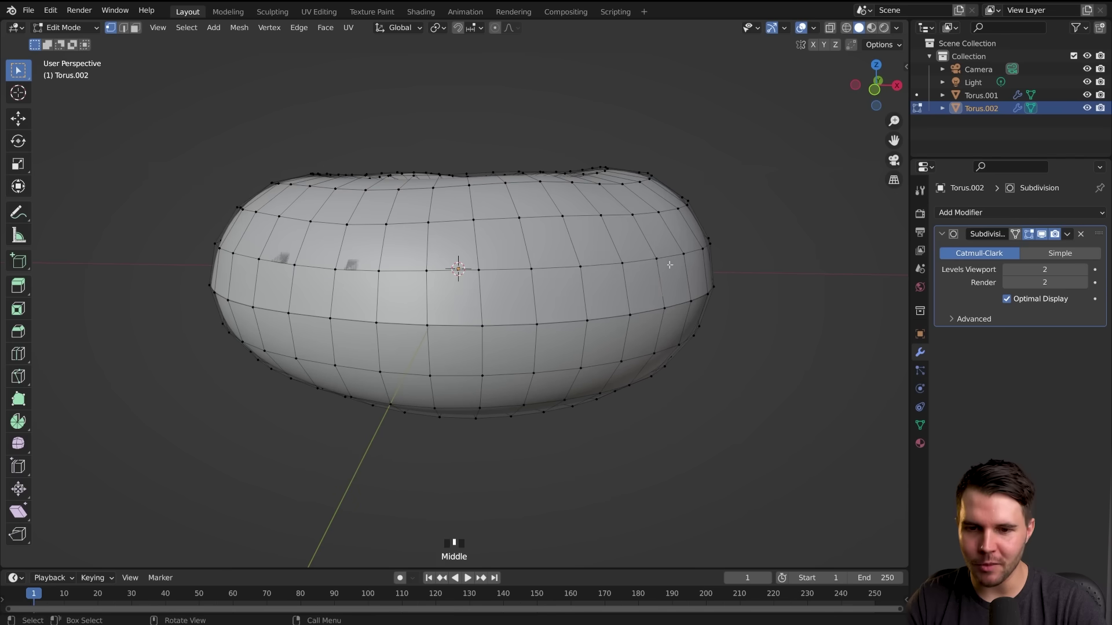
pyautogui.press('Tab')
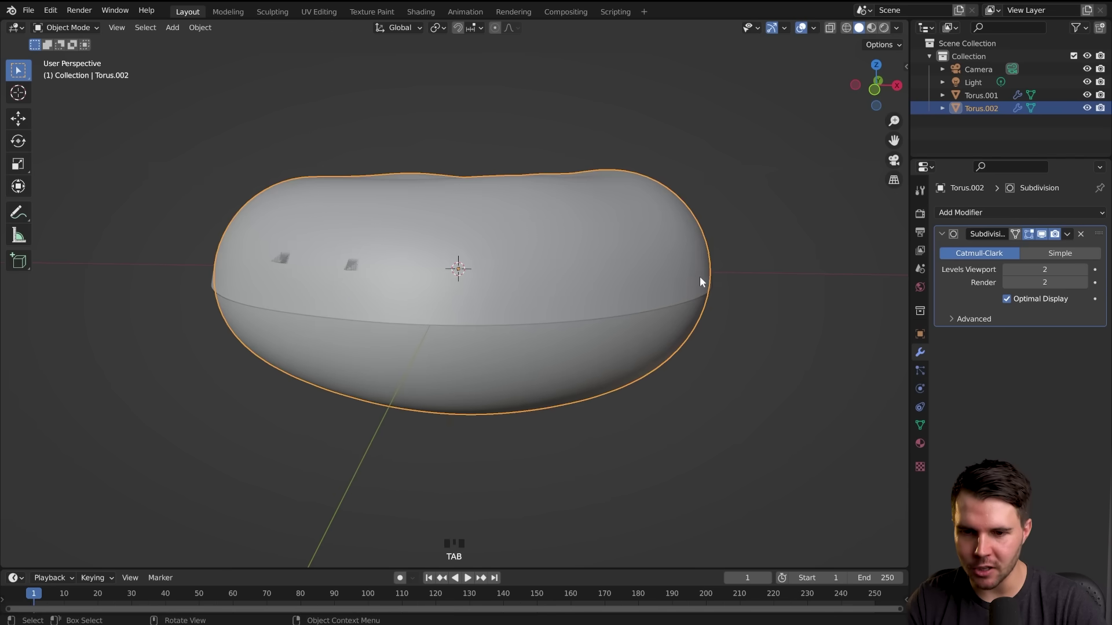
pyautogui.click(687, 280)
# Confirm the icing lifts free of the donut, then rename Torus.001 to 'Icing'
pyautogui.press('g')
pyautogui.rightClick(732, 161)
pyautogui.moveTo(677, 216); pyautogui.dragTo(799, 207, button='middle')
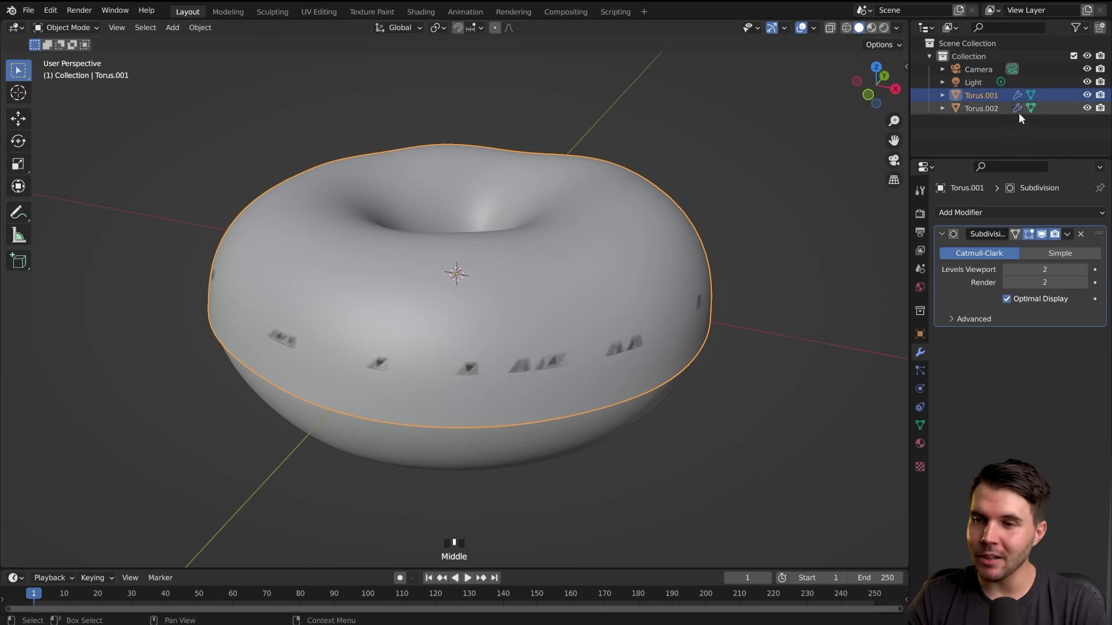
pyautogui.moveTo(994, 157); pyautogui.dragTo(994, 142)
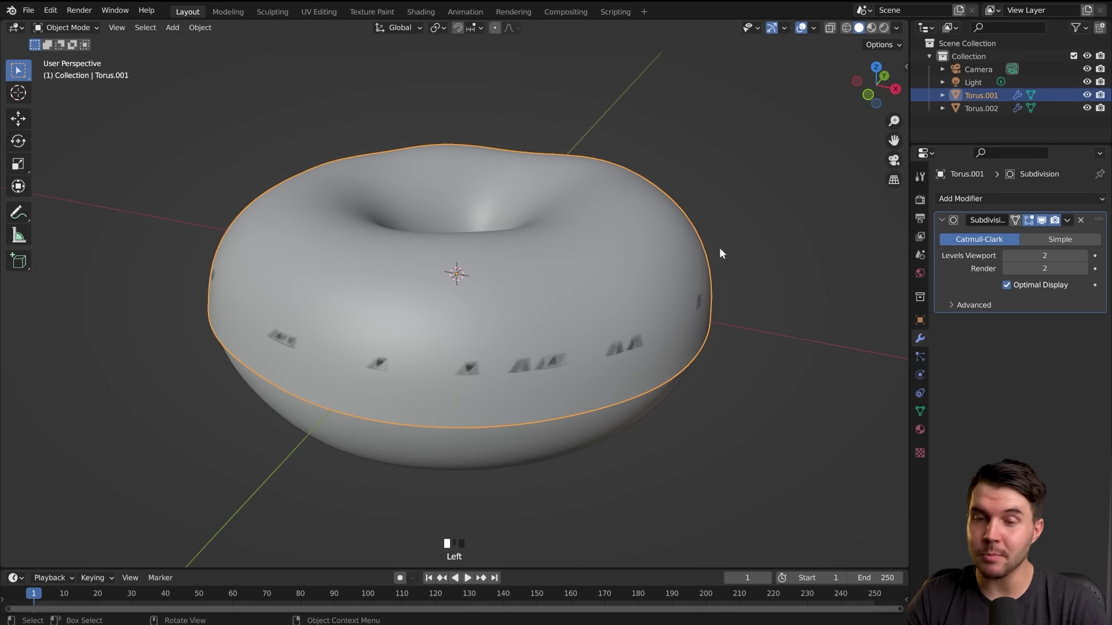
pyautogui.moveTo(720, 248); pyautogui.dragTo(647, 331, button='middle')
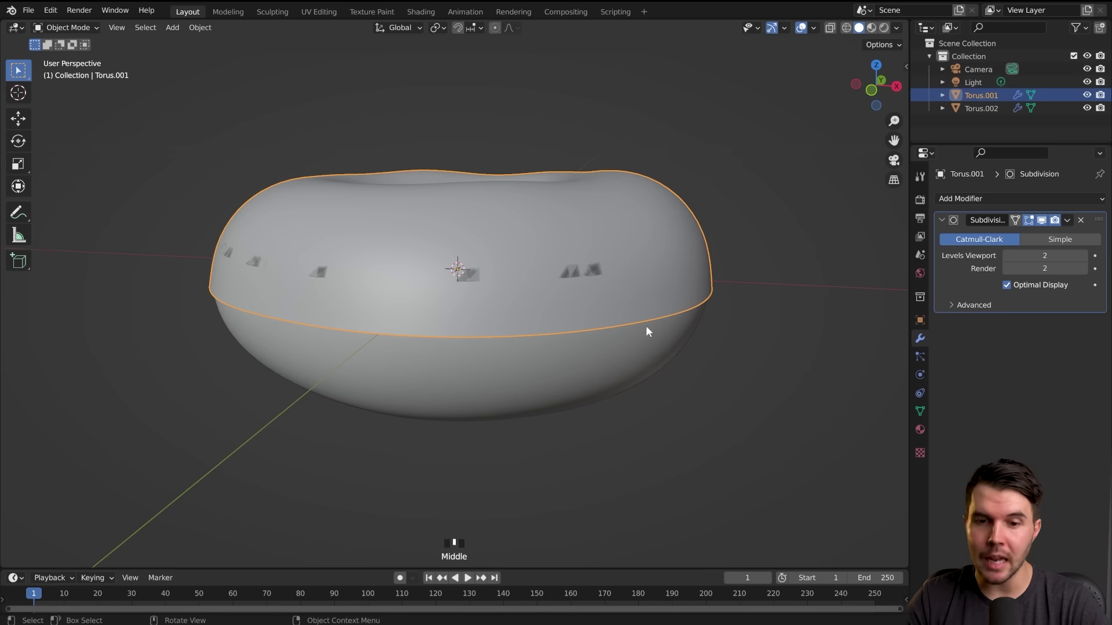
pyautogui.doubleClick(981, 95)
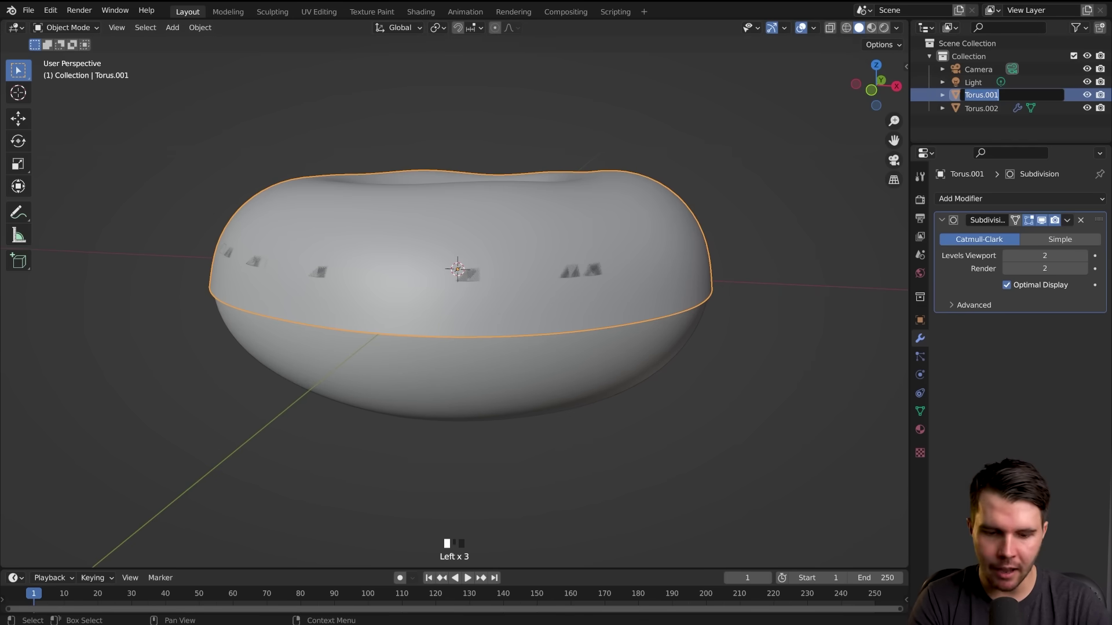
pyautogui.write('Icing')
pyautogui.press('Return')
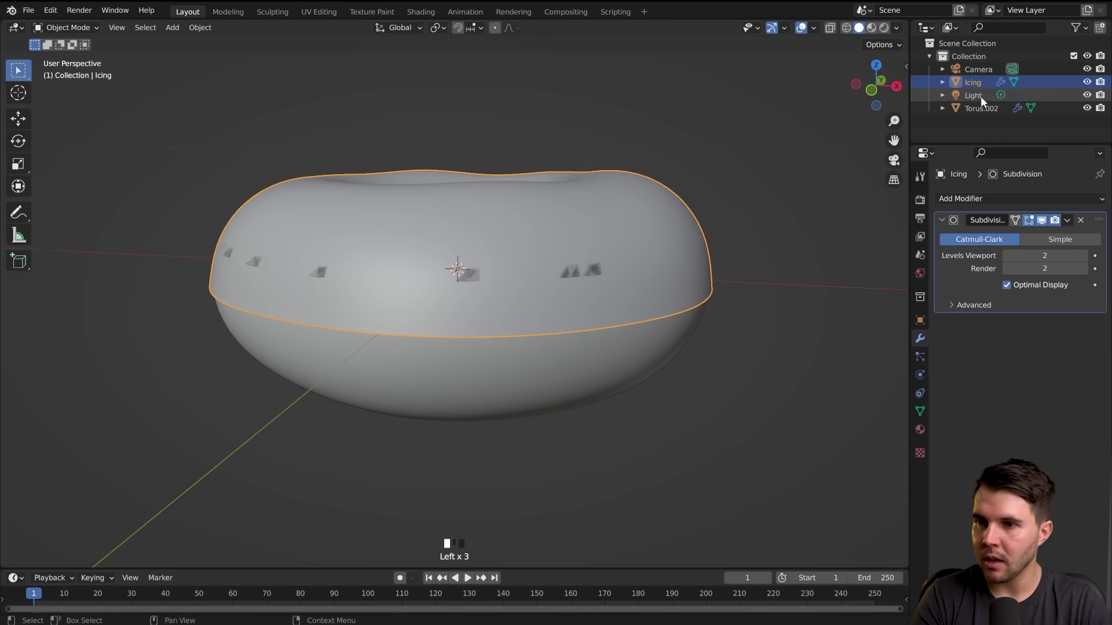
# Rename the lower torus, Torus.002, to 'Donut' with F2
pyautogui.click(694, 325)
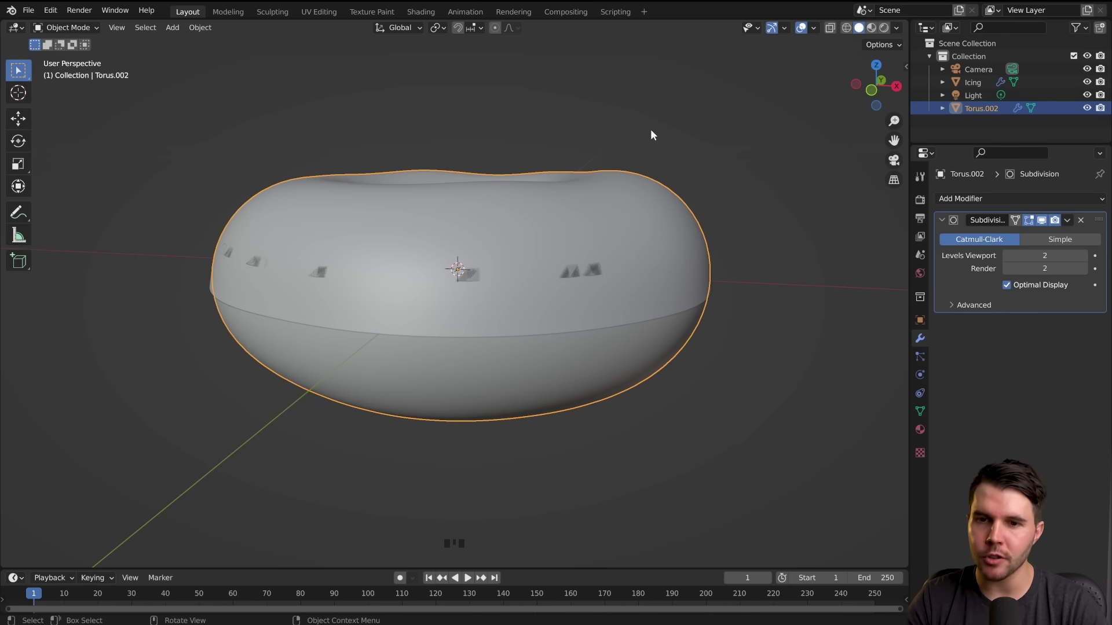
pyautogui.press('F2')
pyautogui.write('Donut')
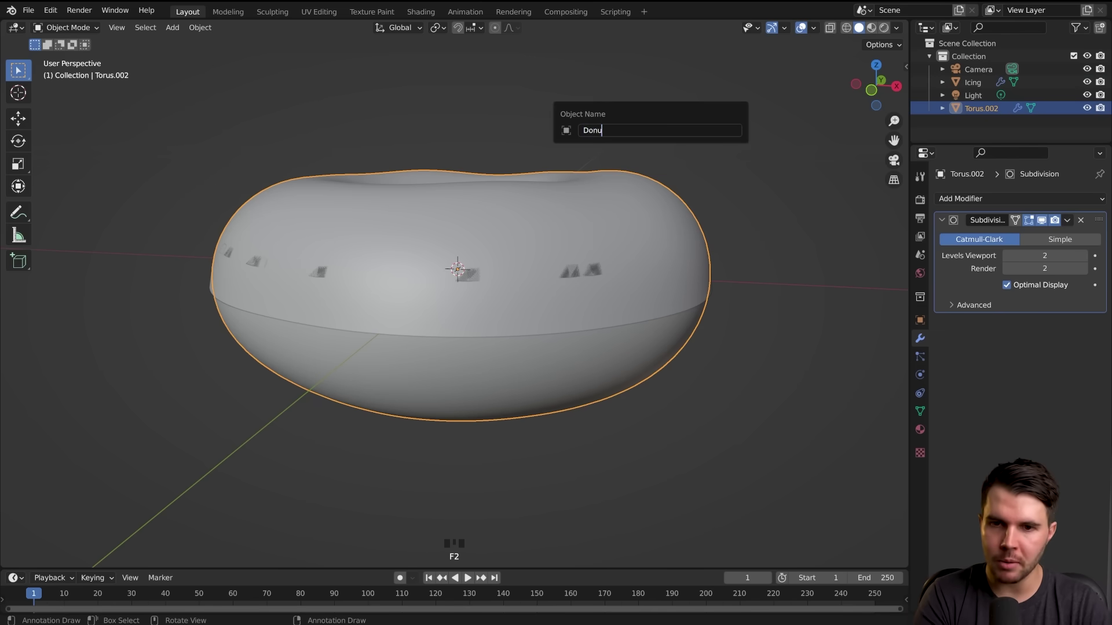
pyautogui.press('Return')
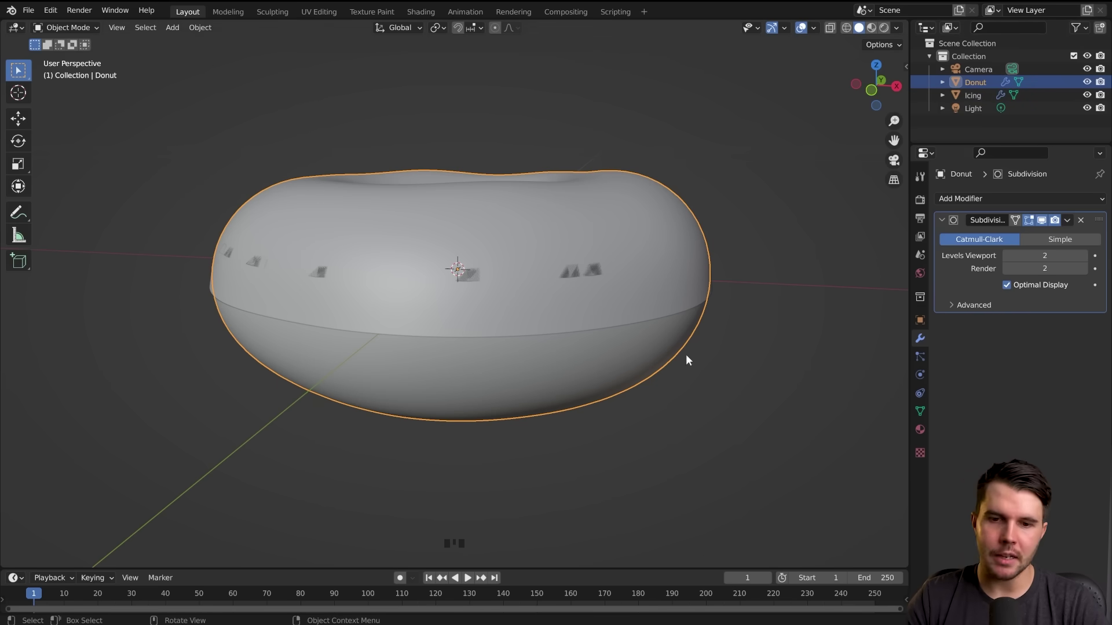
pyautogui.click(644, 331)
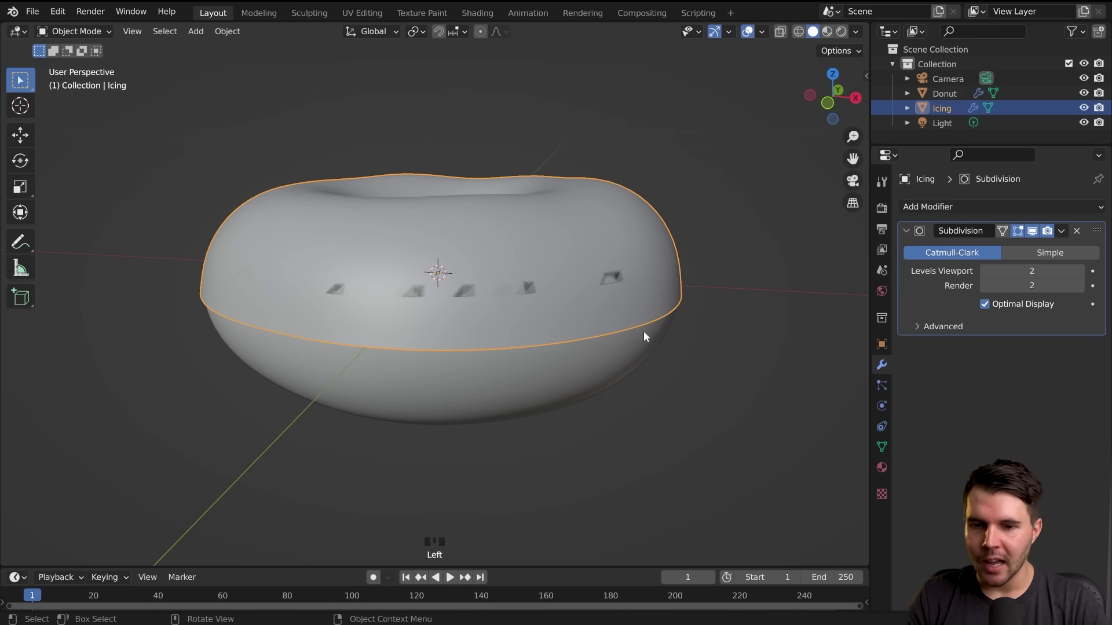
pyautogui.click(644, 327)
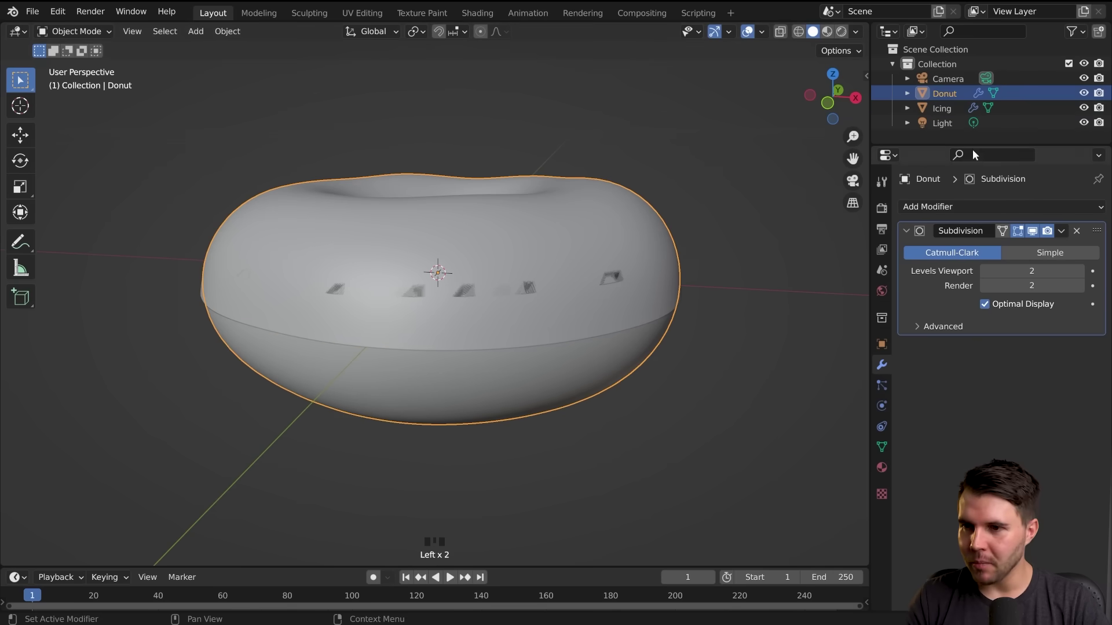
# Add a Solidify modifier from Generate to the Icing, below its Subdivision modifier
pyautogui.click(678, 295)
pyautogui.moveTo(686, 297); pyautogui.dragTo(625, 313, button='middle')
pyautogui.scroll(-1, 630, 340)
pyautogui.scroll(2, 625, 313)
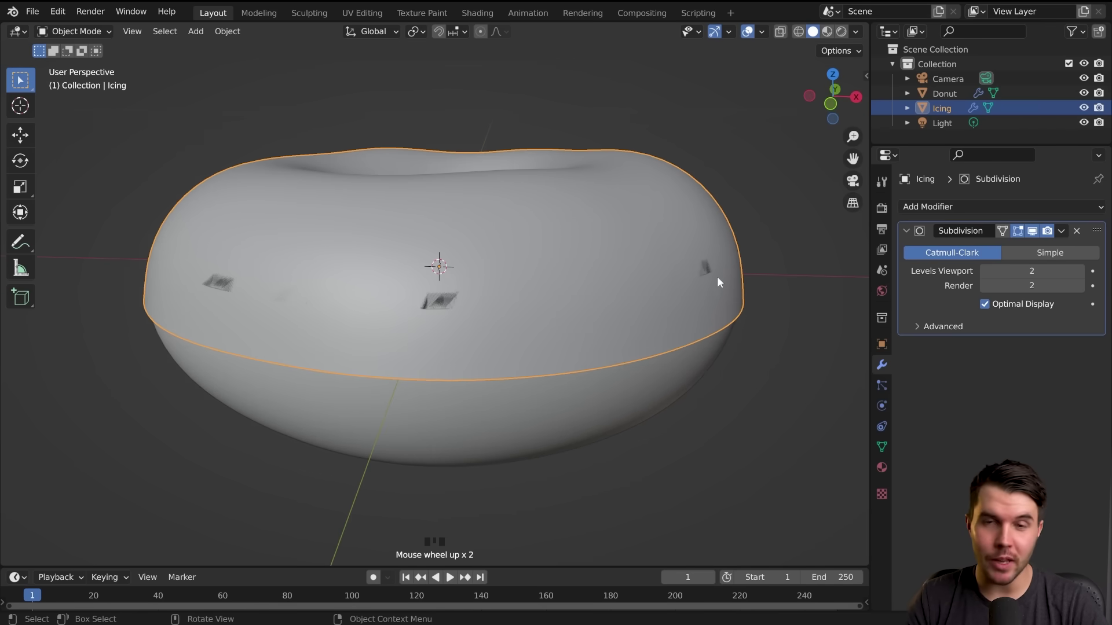
pyautogui.click(957, 207)
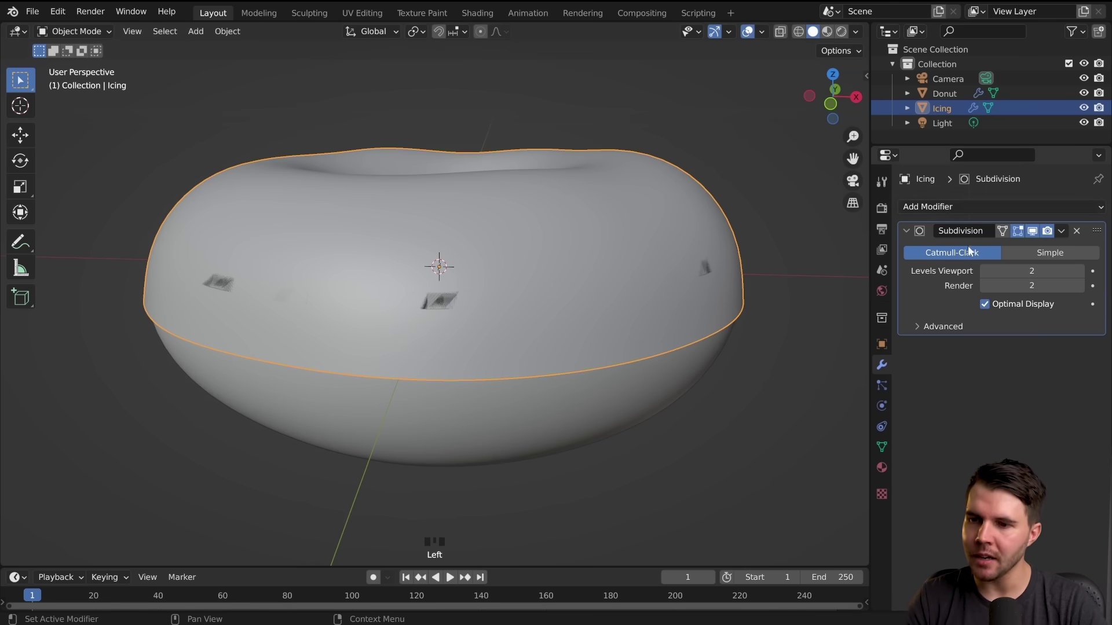
pyautogui.click(972, 207)
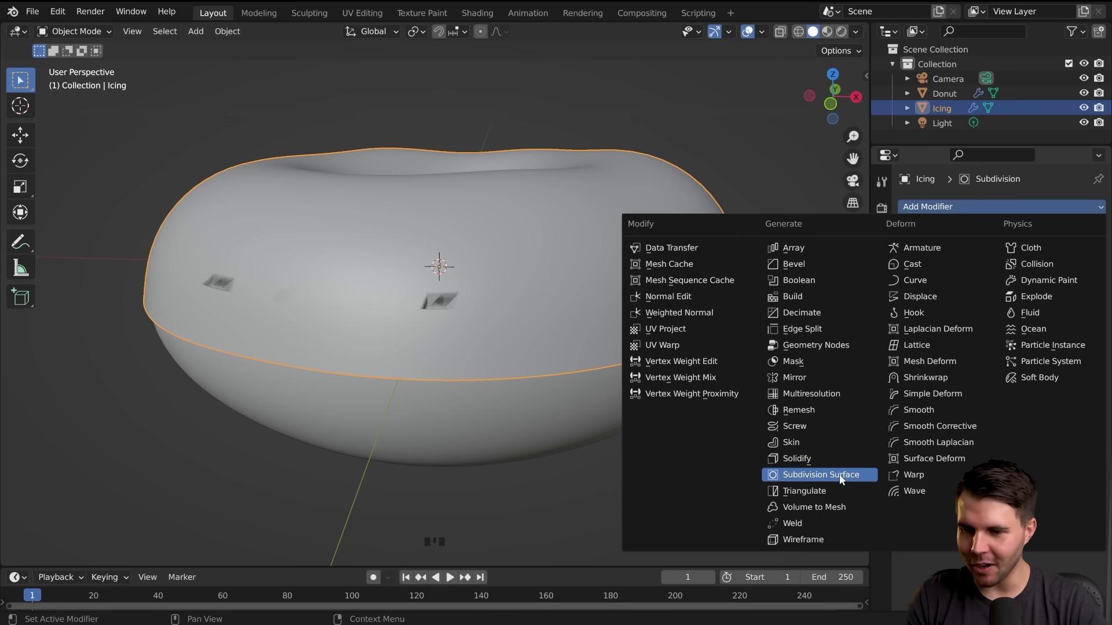
pyautogui.click(839, 455)
pyautogui.moveTo(722, 366); pyautogui.dragTo(674, 317, button='middle')
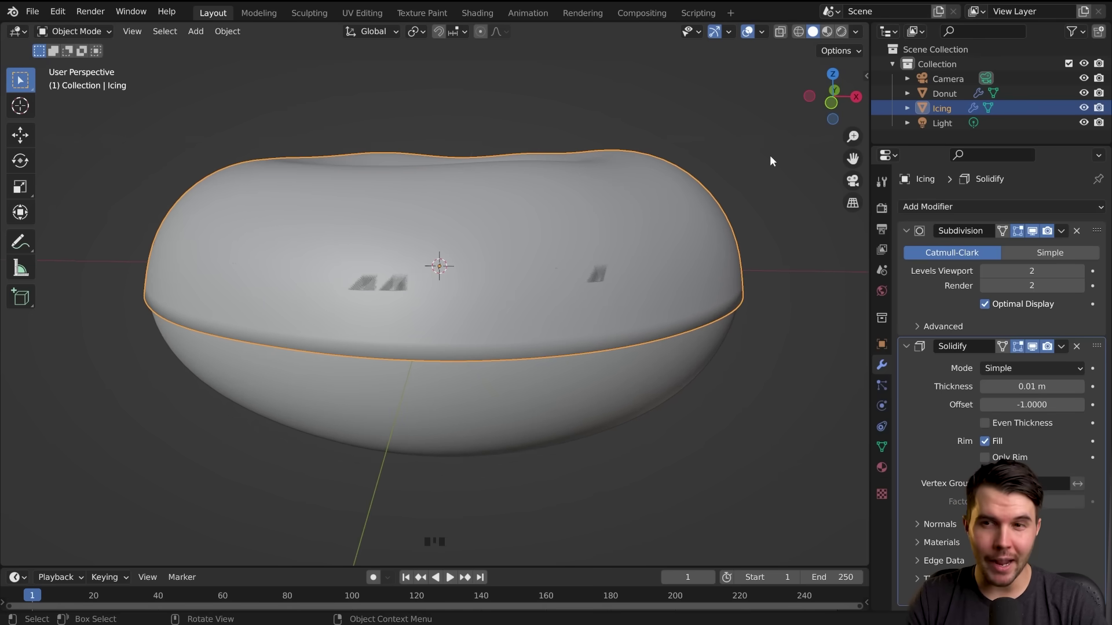
# Switch the viewport to wireframe shading and flip the icing's Solidify offset from -1 to 1
pyautogui.press('z')
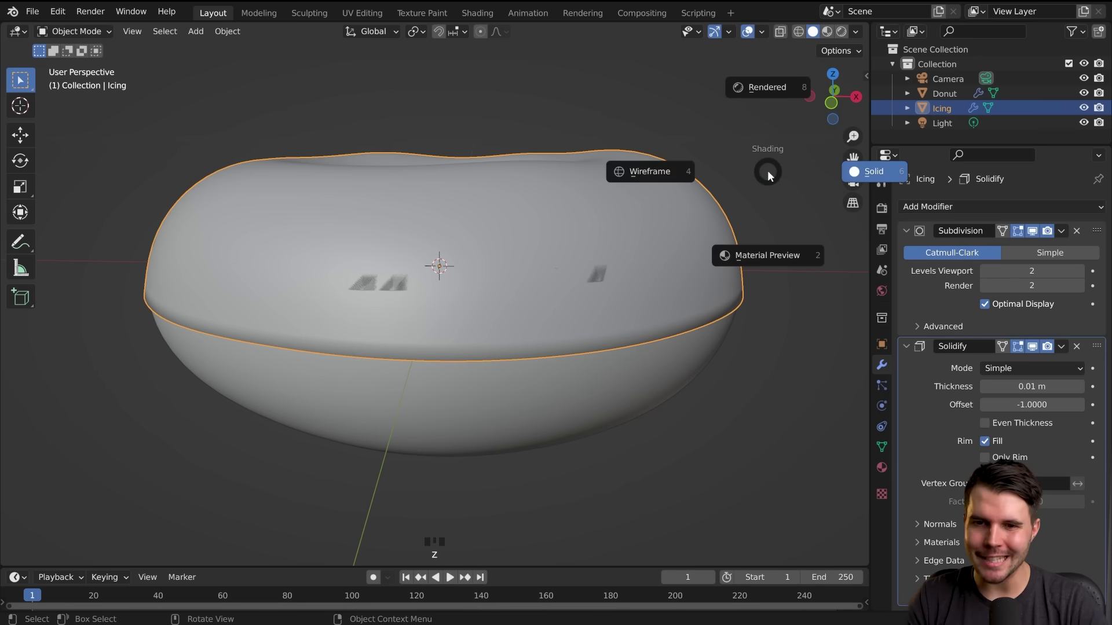
pyautogui.click(660, 172)
pyautogui.click(815, 32)
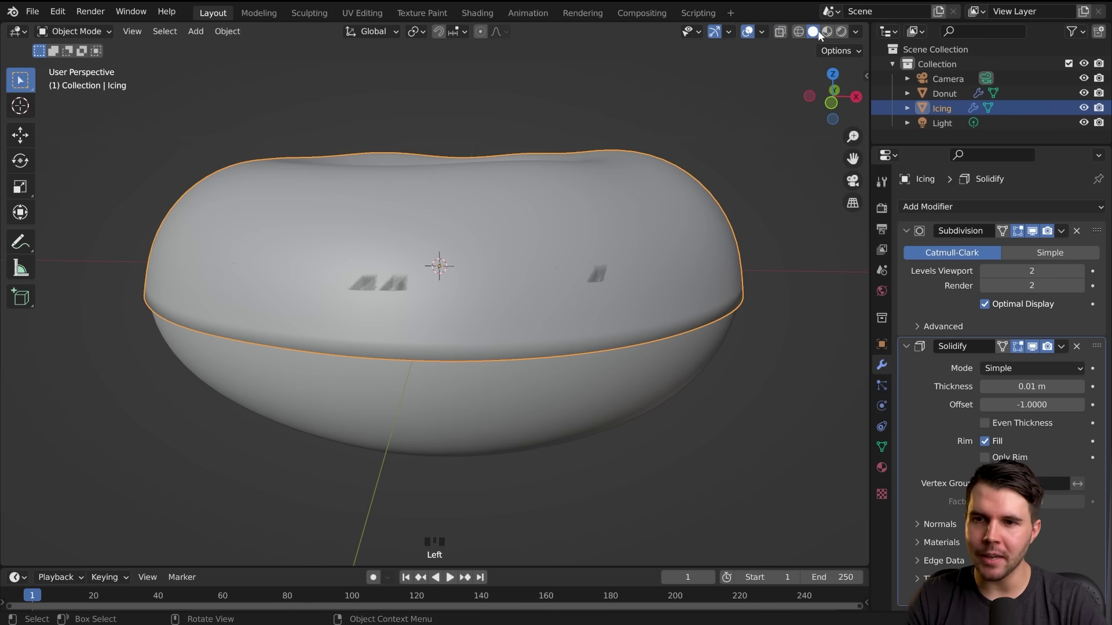
pyautogui.click(799, 32)
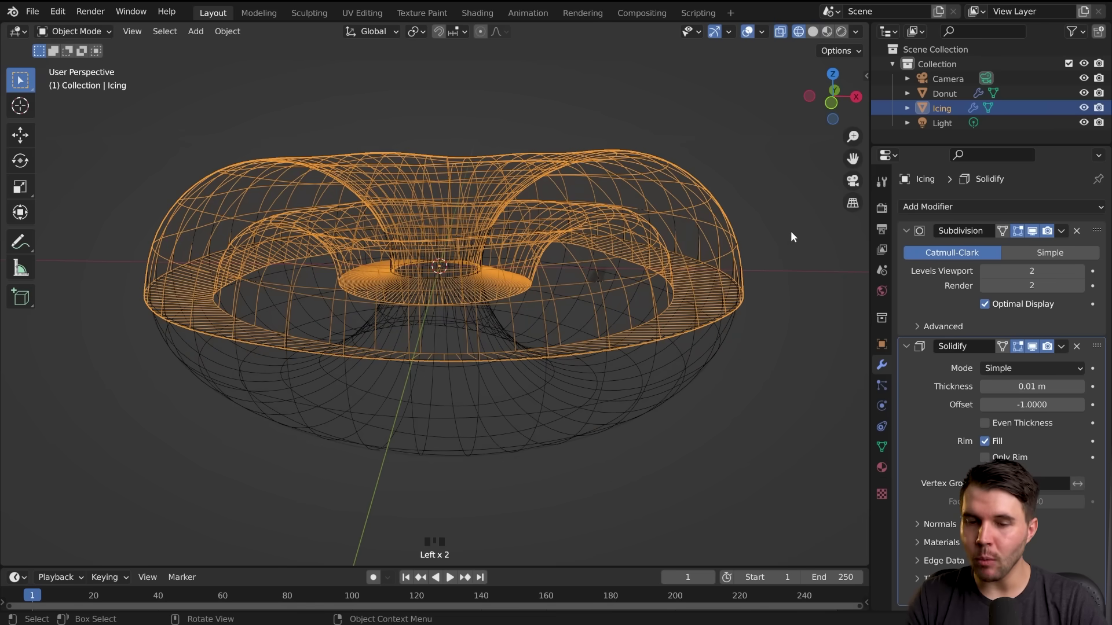
pyautogui.moveTo(727, 263)
pyautogui.mouseDown(button='middle')
pyautogui.moveTo(720, 284)
pyautogui.moveTo(739, 249)
pyautogui.mouseUp(button='middle')
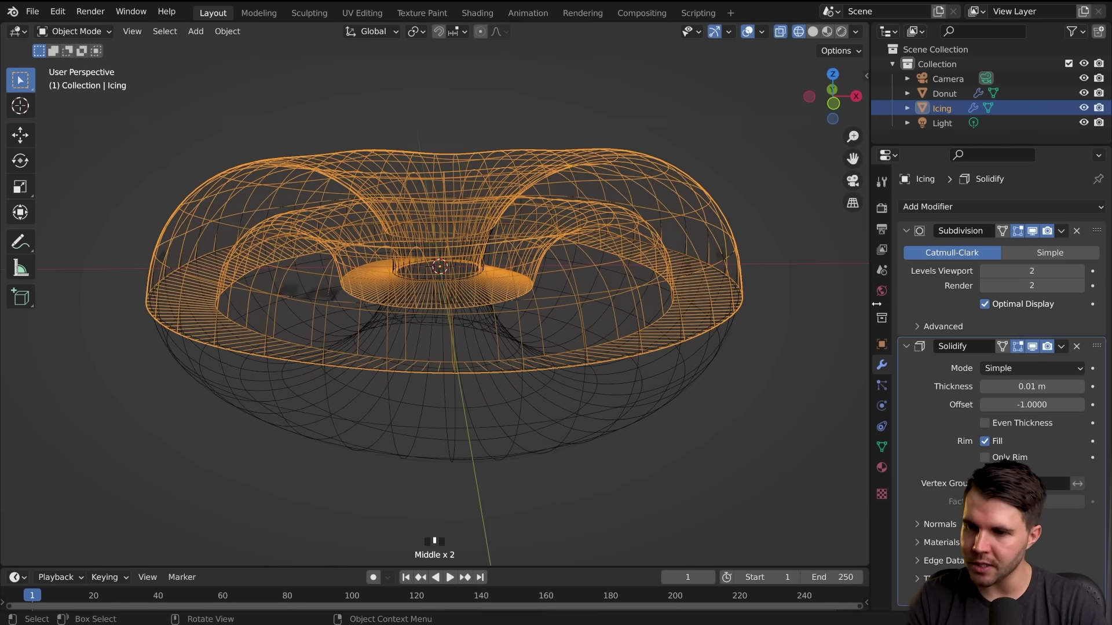
pyautogui.moveTo(787, 321)
pyautogui.mouseDown(button='middle')
pyautogui.moveTo(794, 300)
pyautogui.moveTo(793, 312)
pyautogui.mouseUp(button='middle')
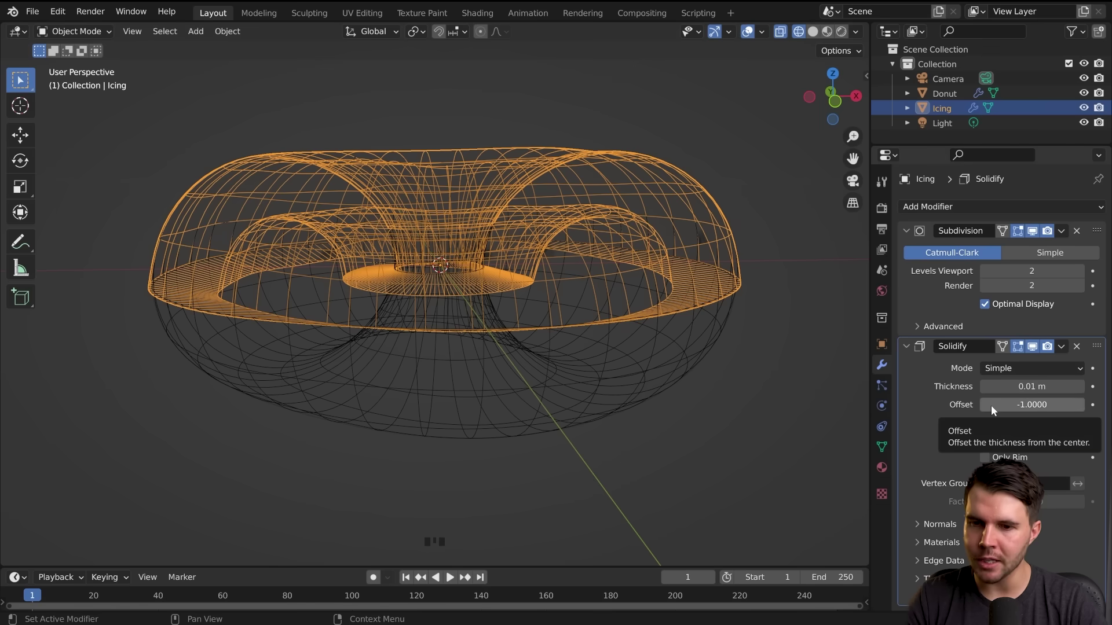
pyautogui.moveTo(992, 405); pyautogui.dragTo(695, 293)
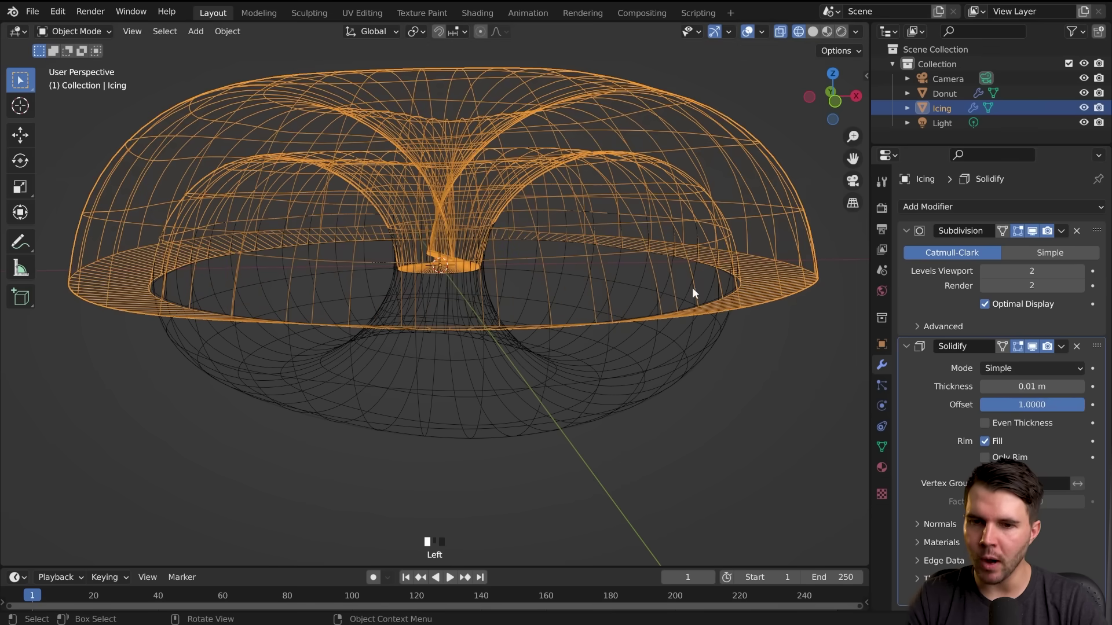
# Return to solid shading and try several thinner Solidify thickness values below 0.01 m on the icing
pyautogui.click(813, 31)
pyautogui.moveTo(722, 165)
pyautogui.mouseDown(button='middle')
pyautogui.moveTo(680, 284)
pyautogui.moveTo(656, 261)
pyautogui.moveTo(607, 289)
pyautogui.moveTo(633, 369)
pyautogui.moveTo(638, 253)
pyautogui.moveTo(606, 243)
pyautogui.moveTo(590, 283)
pyautogui.moveTo(636, 314)
pyautogui.moveTo(658, 355)
pyautogui.moveTo(694, 348)
pyautogui.mouseUp(button='middle')
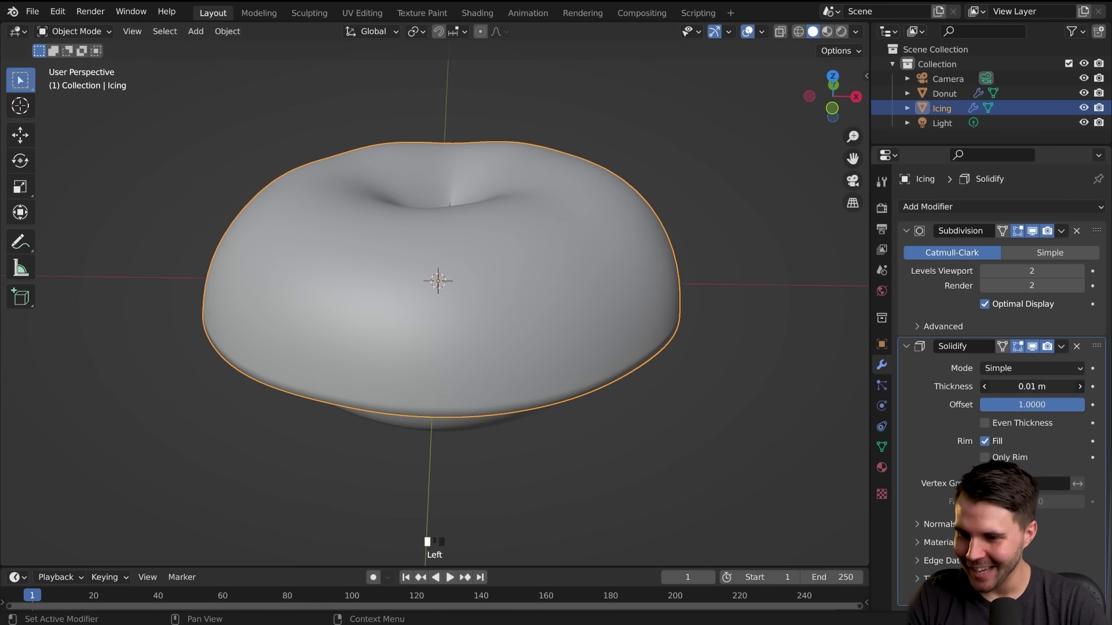
pyautogui.moveTo(1032, 386)
pyautogui.mouseDown()
pyautogui.moveTo(1008, 386)
pyautogui.moveTo(1028, 386)
pyautogui.mouseUp()
pyautogui.moveTo(753, 320); pyautogui.dragTo(762, 275, button='middle')
pyautogui.moveTo(1032, 386)
pyautogui.mouseDown()
pyautogui.moveTo(994, 386)
pyautogui.moveTo(1037, 386)
pyautogui.moveTo(1005, 386)
pyautogui.moveTo(1014, 386)
pyautogui.mouseUp()
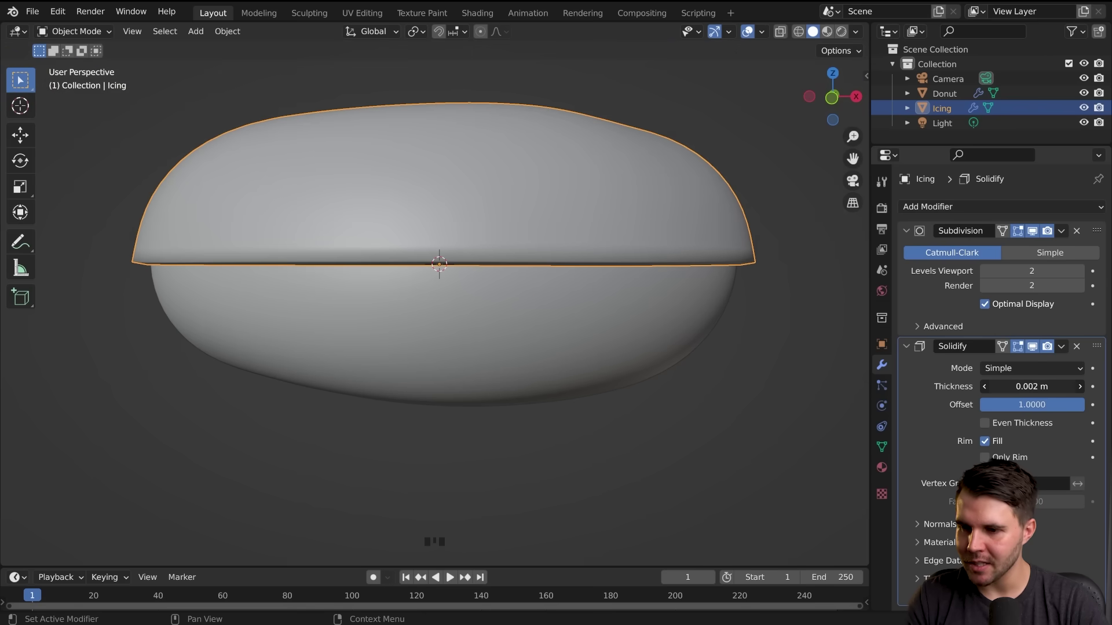
pyautogui.click(1033, 386)
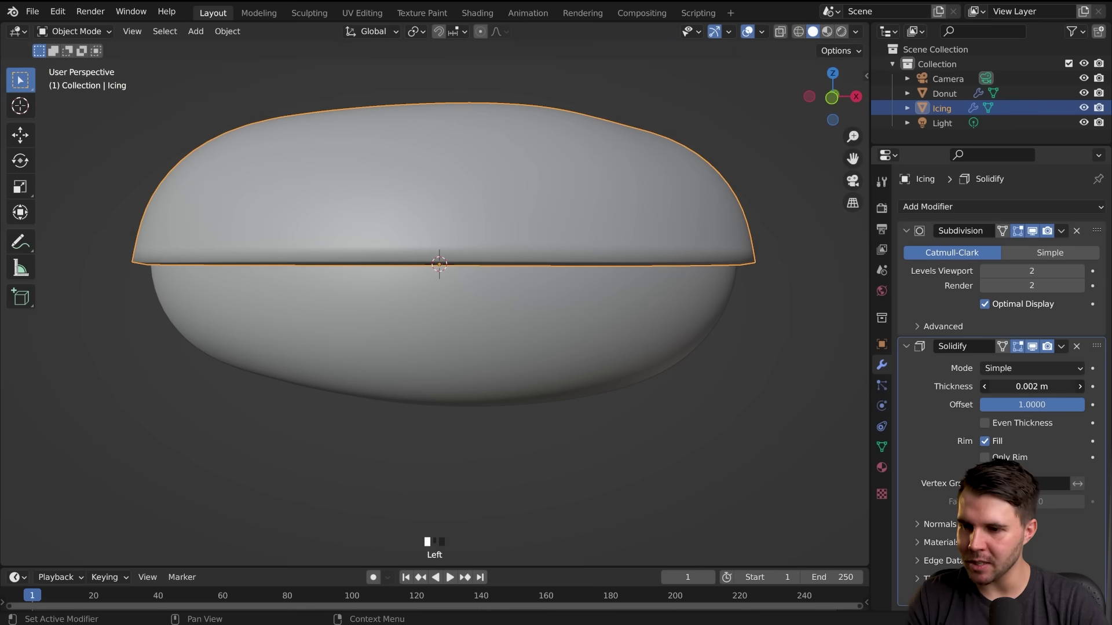
pyautogui.moveTo(1034, 386); pyautogui.dragTo(1034, 386)
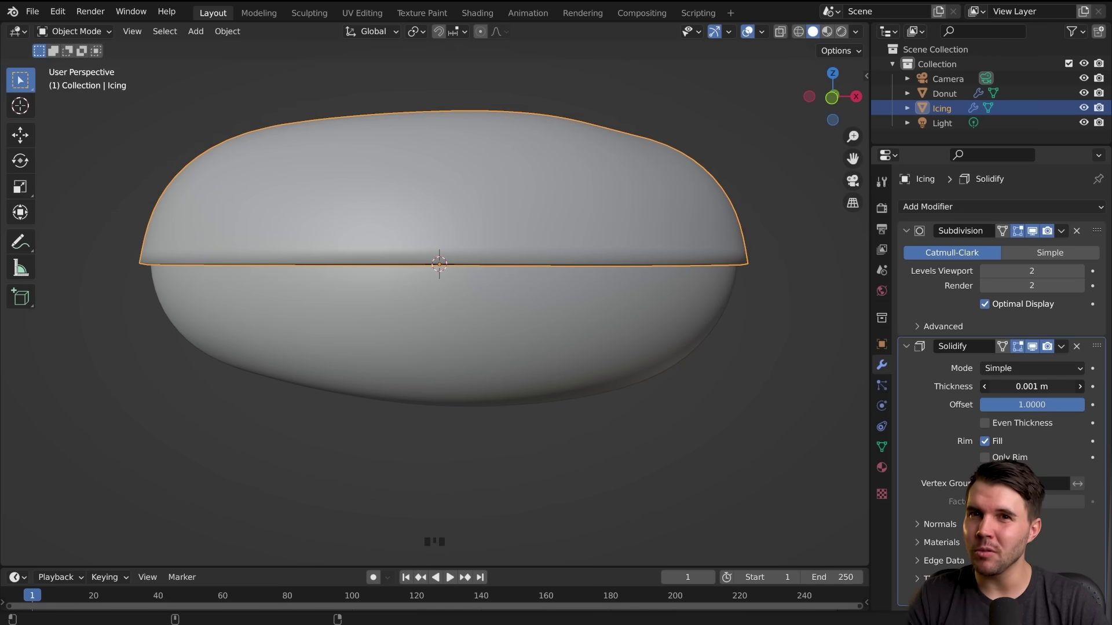
pyautogui.keyDown('shift'); pyautogui.moveTo(782, 319); pyautogui.dragTo(687, 262, button='middle'); pyautogui.keyUp('shift')
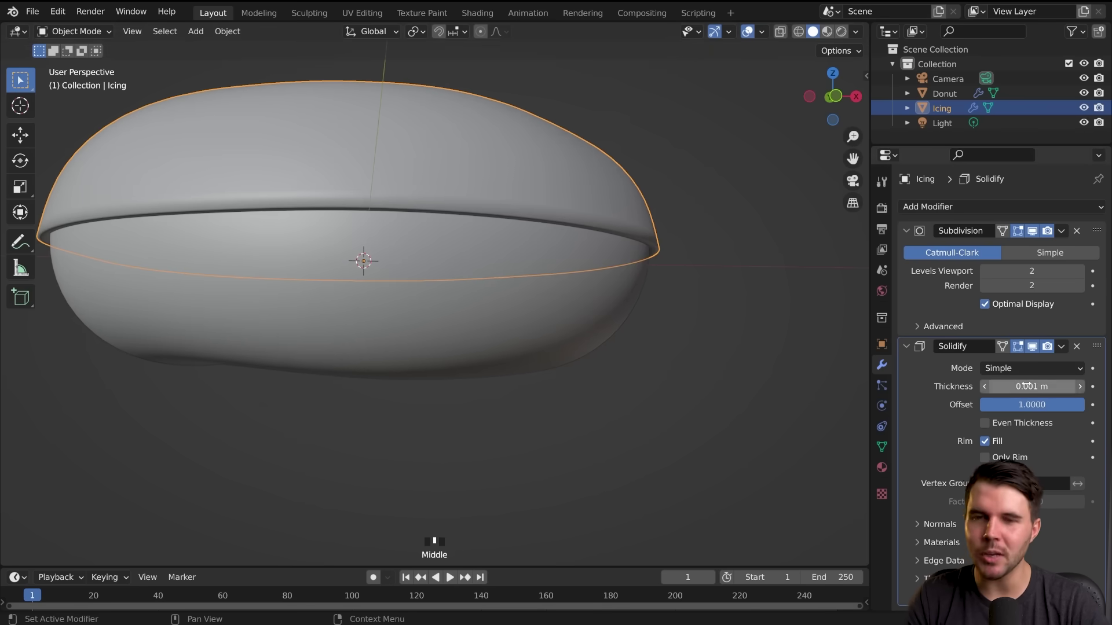
pyautogui.moveTo(1025, 386); pyautogui.dragTo(1034, 386)
pyautogui.moveTo(1032, 387)
pyautogui.mouseDown()
pyautogui.moveTo(1019, 387)
pyautogui.moveTo(1071, 386)
pyautogui.moveTo(1025, 386)
pyautogui.mouseUp()
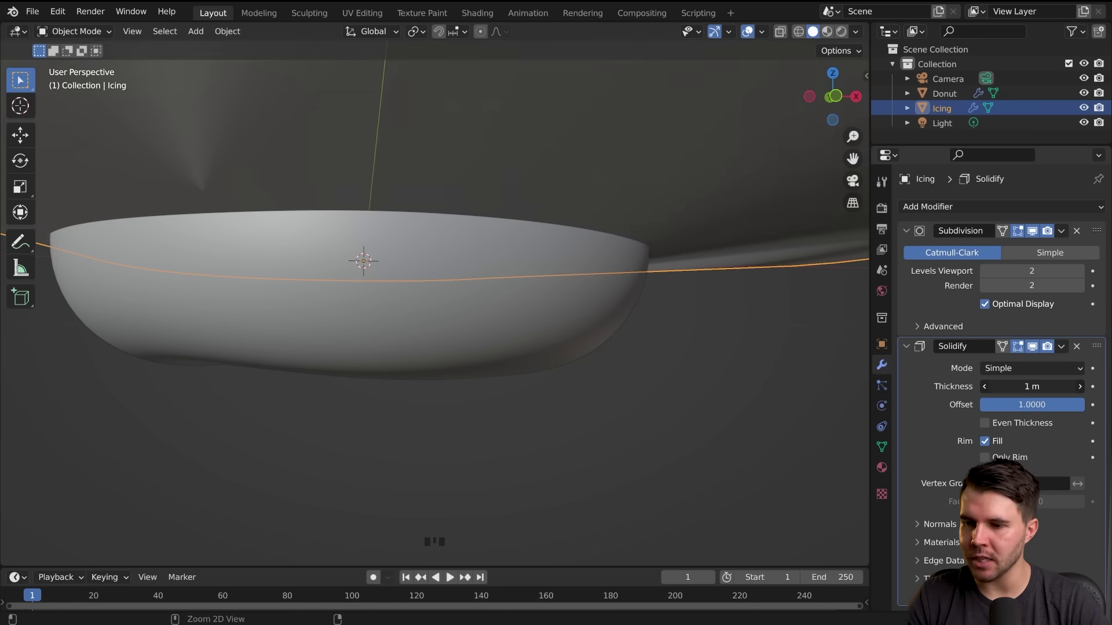
pyautogui.click(997, 387)
pyautogui.moveTo(997, 386)
pyautogui.mouseDown()
pyautogui.moveTo(1025, 386)
pyautogui.moveTo(992, 386)
pyautogui.mouseUp()
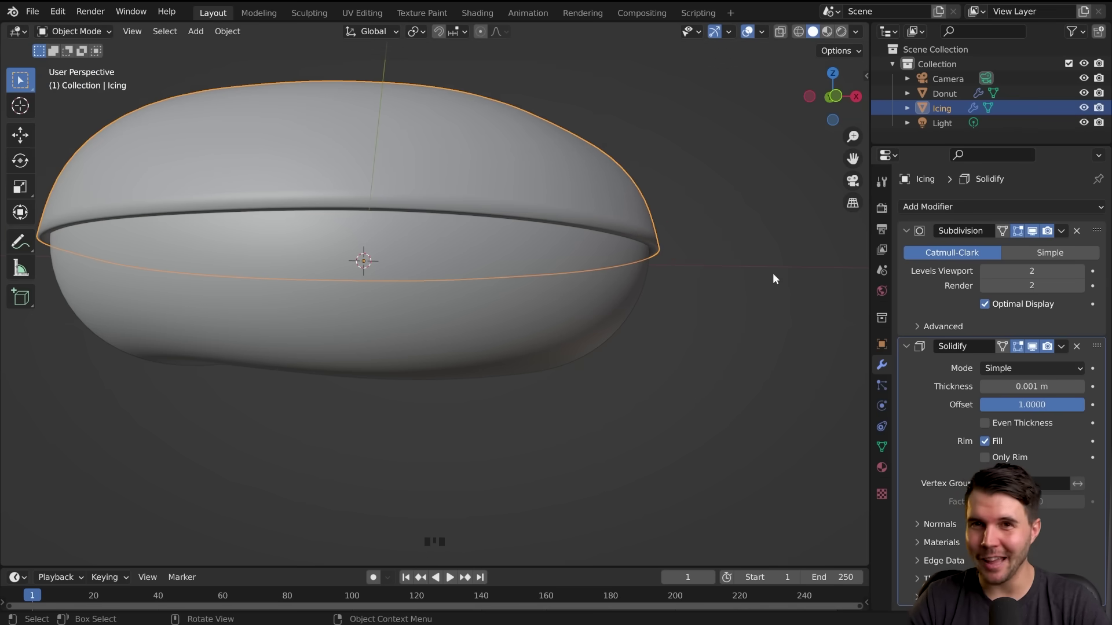
# Set the Solidify thickness to exactly 0.0015 m and inspect the thin icing shell
pyautogui.moveTo(722, 236); pyautogui.dragTo(605, 220, button='middle')
pyautogui.scroll(3, 541, 226)
pyautogui.click(1031, 387)
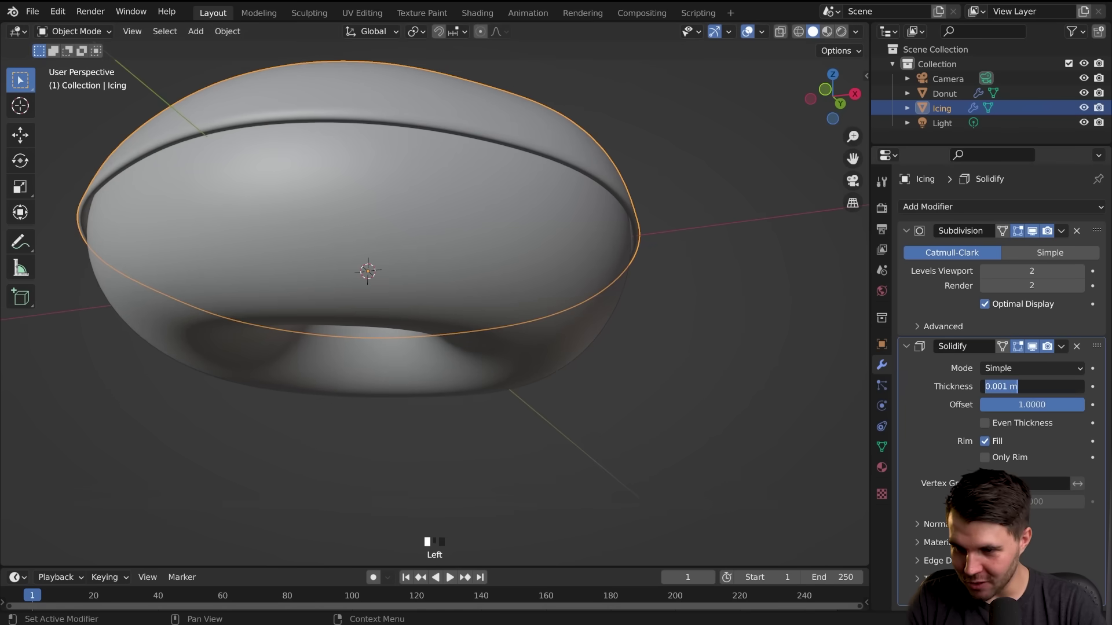
pyautogui.click(1007, 387)
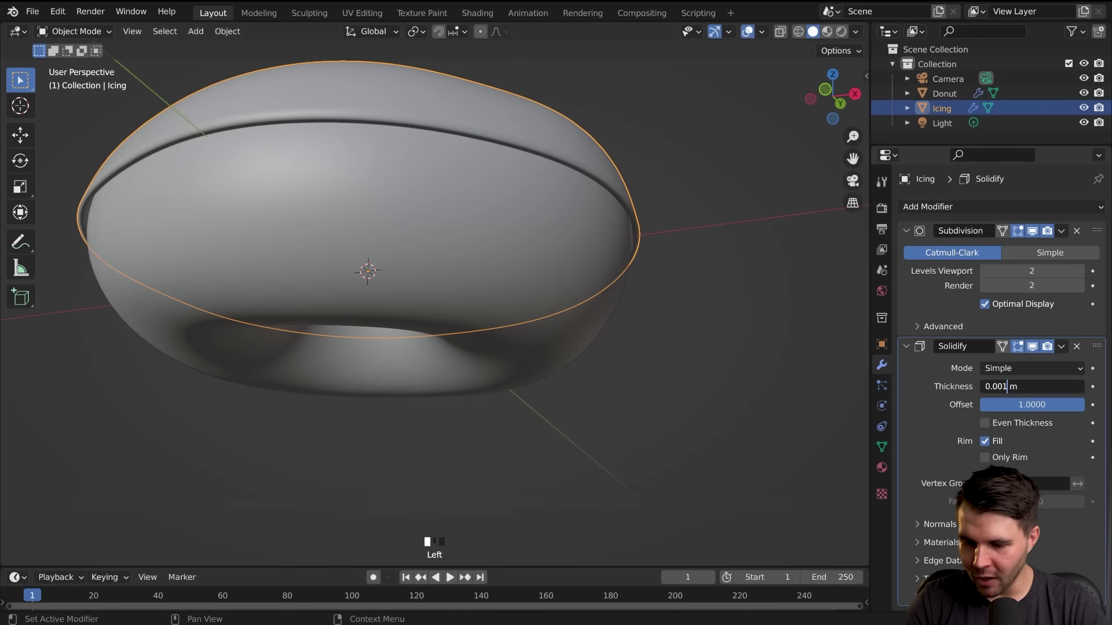
pyautogui.write('5')
pyautogui.press('Return')
pyautogui.moveTo(840, 336); pyautogui.dragTo(850, 309, button='middle')
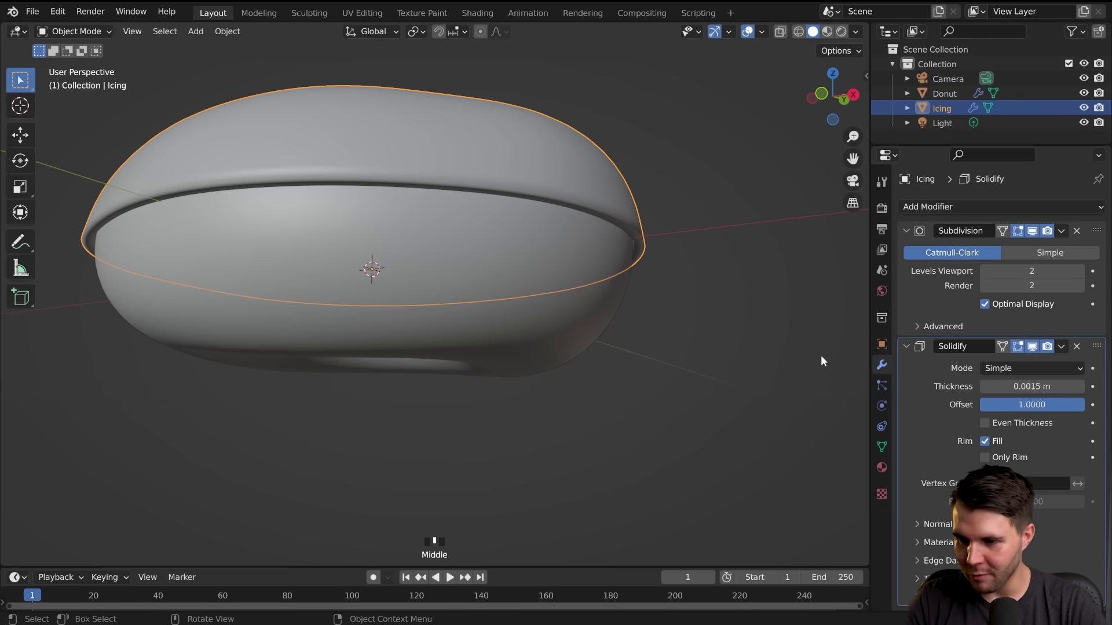
pyautogui.moveTo(744, 344); pyautogui.dragTo(602, 260, button='middle')
pyautogui.scroll(-3, 644, 372)
pyautogui.scroll(2, 564, 258)
pyautogui.moveTo(729, 302); pyautogui.dragTo(713, 326, button='middle')
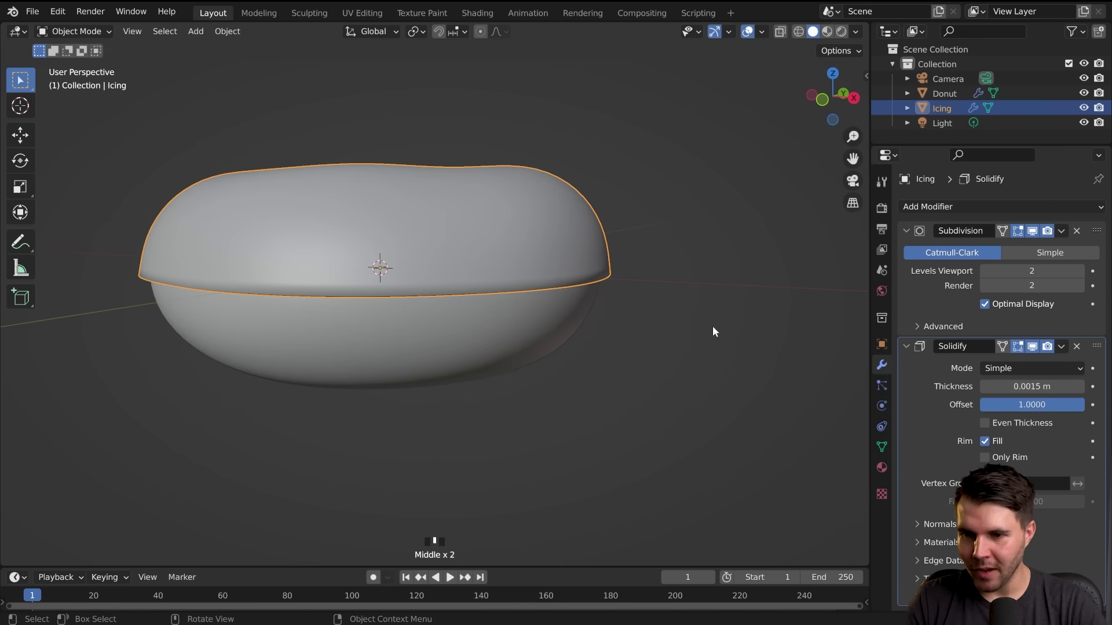
pyautogui.moveTo(674, 188); pyautogui.dragTo(384, 255, button='middle')
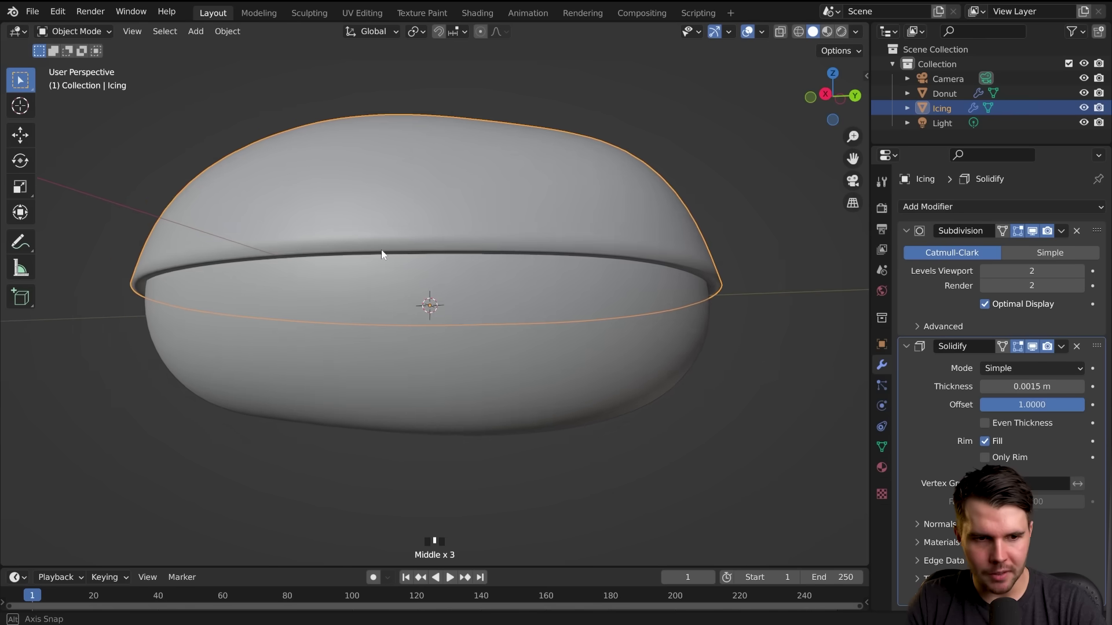
pyautogui.scroll(2, 282, 266)
pyautogui.moveTo(230, 272); pyautogui.dragTo(179, 278, button='middle')
# Apply Shade Flat to the icing and check its facets from several angles
pyautogui.rightClick(179, 278)
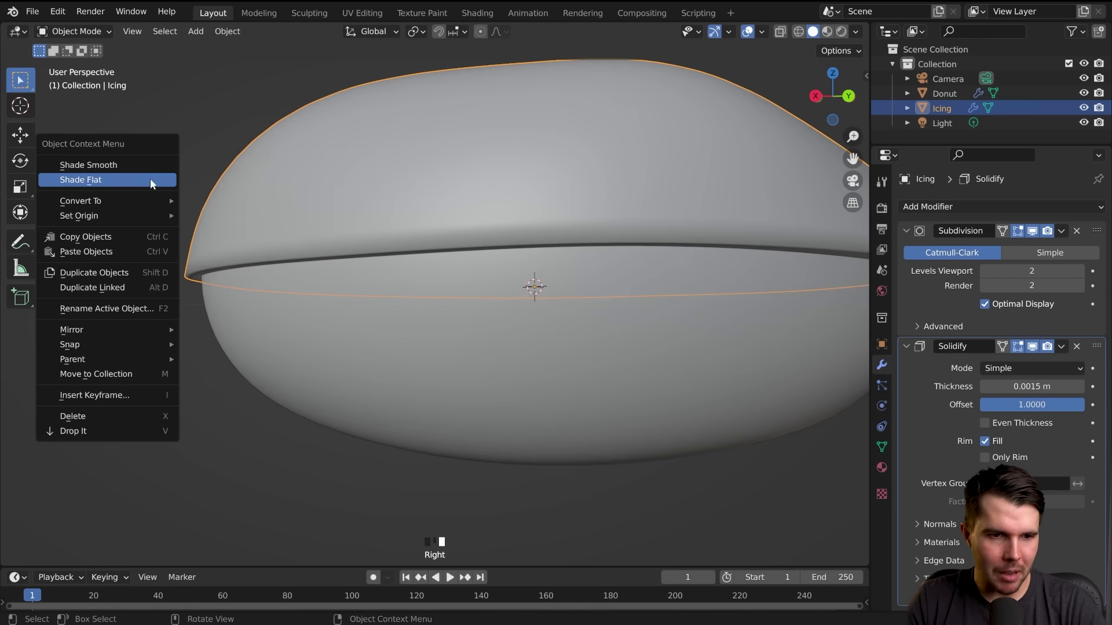
pyautogui.click(123, 180)
pyautogui.moveTo(261, 224); pyautogui.dragTo(281, 235, button='middle')
pyautogui.scroll(-3, 366, 264)
pyautogui.moveTo(366, 264); pyautogui.dragTo(419, 202, button='middle')
pyautogui.scroll(1, 407, 244)
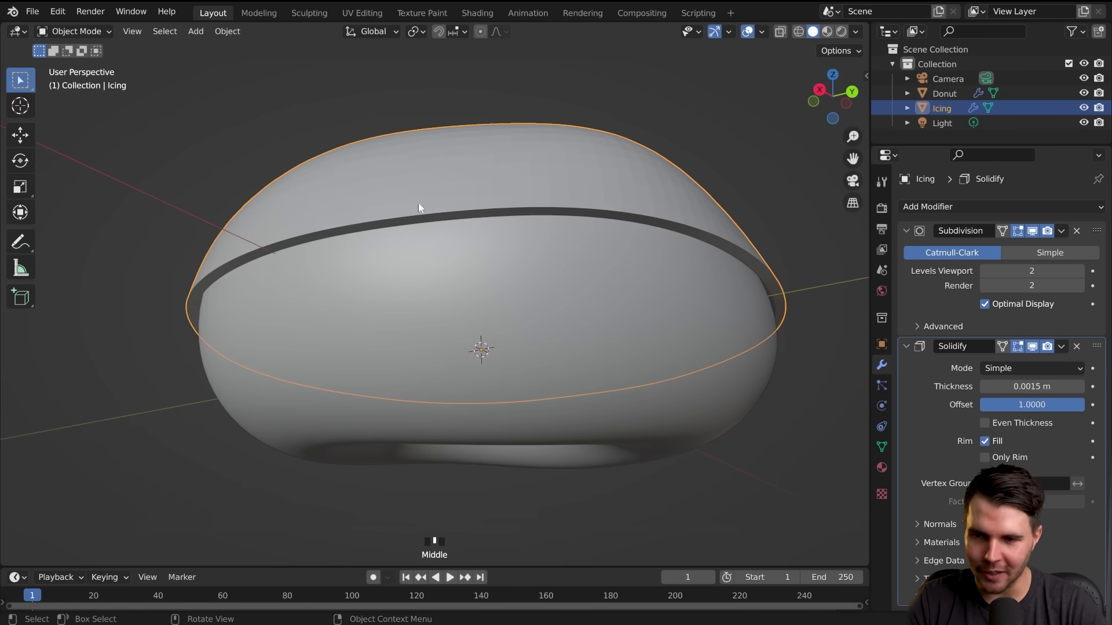
# Switch the active modifier between Subdivision and Solidify, then collapse the Subdivision panel
pyautogui.click(910, 313)
pyautogui.click(933, 387)
pyautogui.click(938, 310)
pyautogui.click(933, 387)
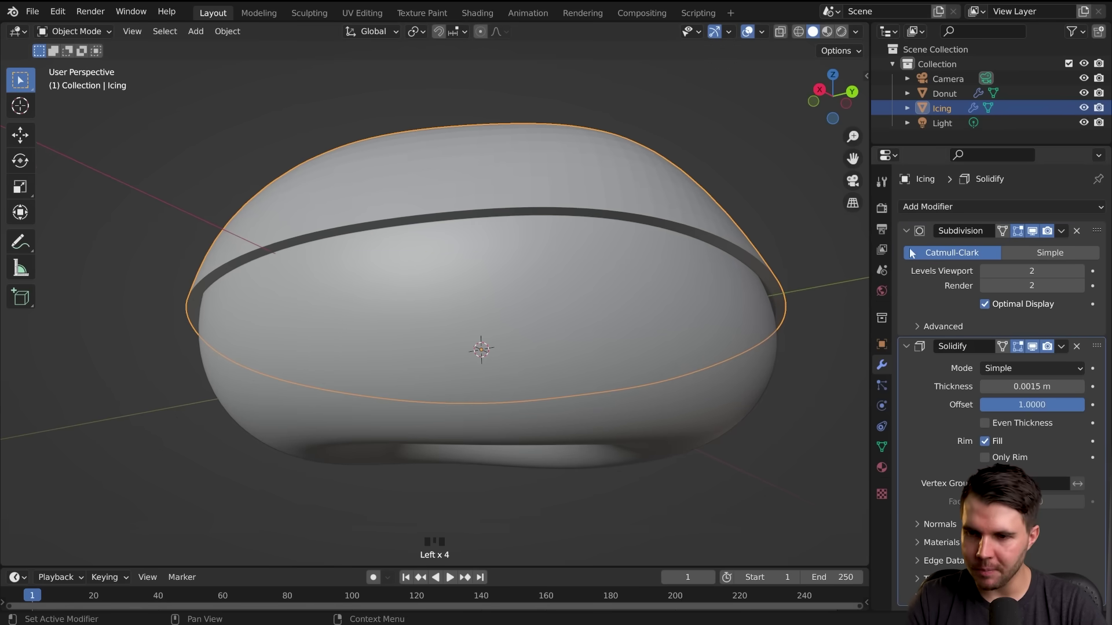
pyautogui.click(904, 286)
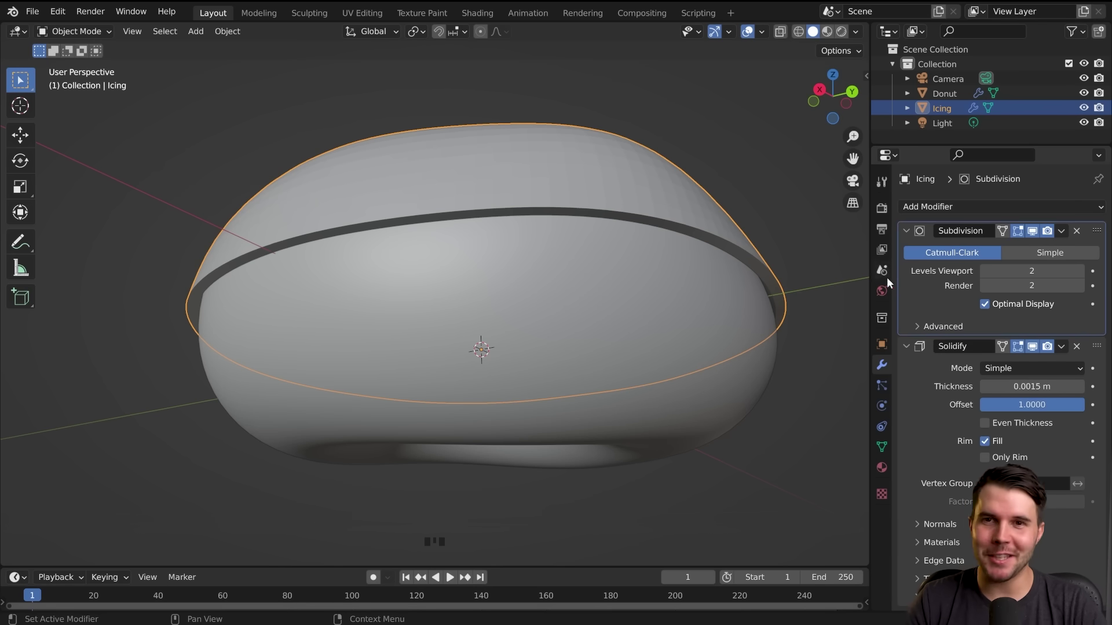
pyautogui.click(907, 229)
# Set the icing's Subdivision Levels Viewport to 1, after trying 0 and comparing with the donut
pyautogui.click(907, 229)
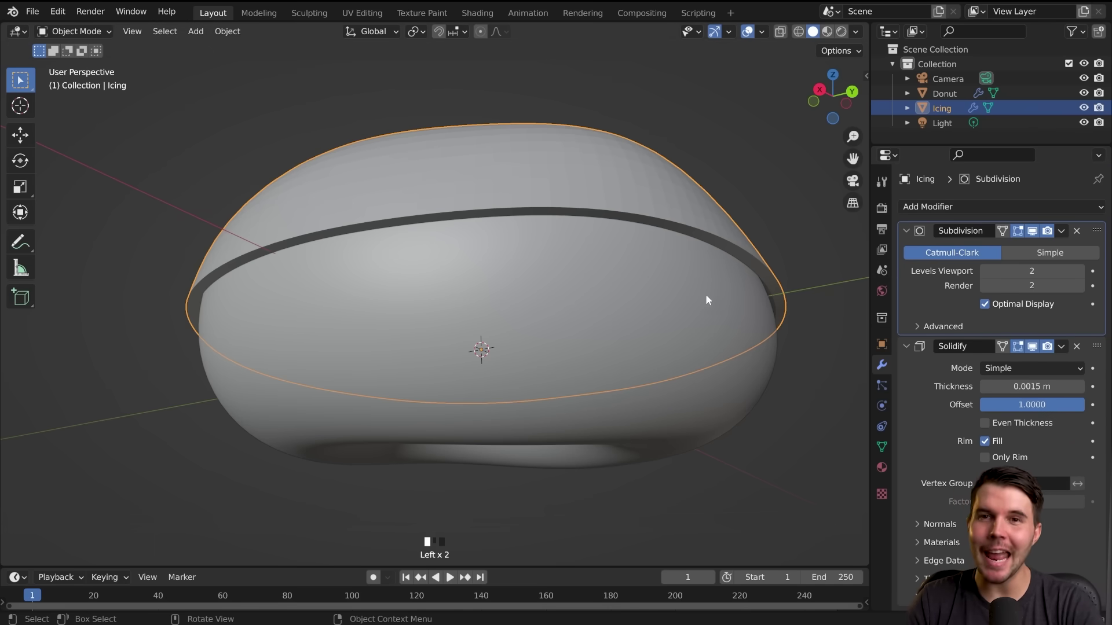
pyautogui.moveTo(706, 294); pyautogui.dragTo(711, 350, button='middle')
pyautogui.click(984, 271)
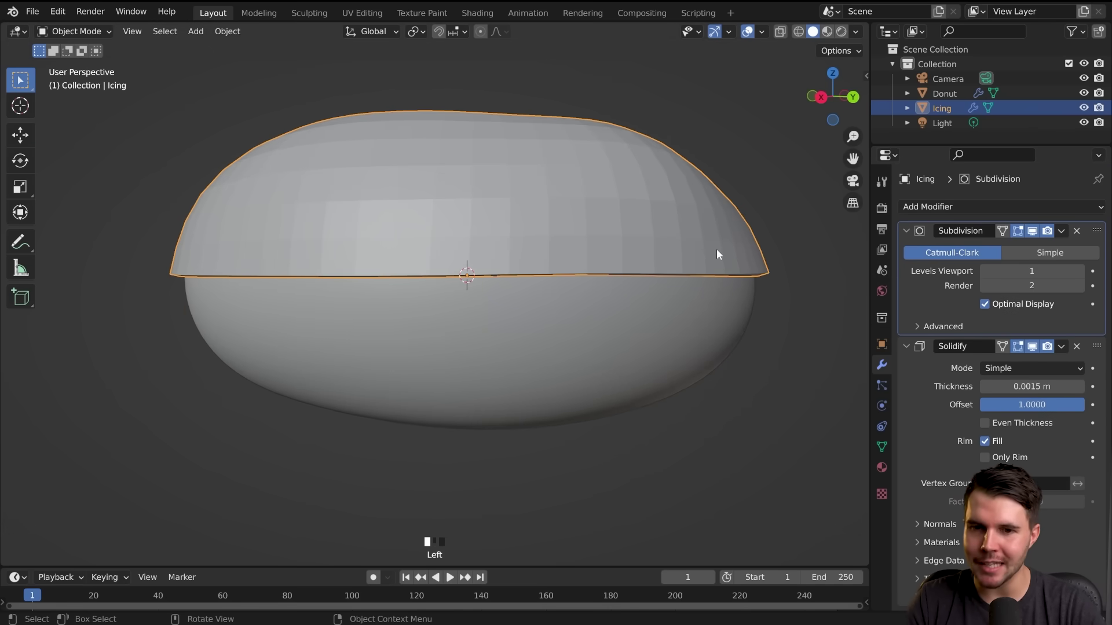
pyautogui.moveTo(717, 249); pyautogui.dragTo(677, 300, button='middle')
pyautogui.scroll(-2, 672, 308)
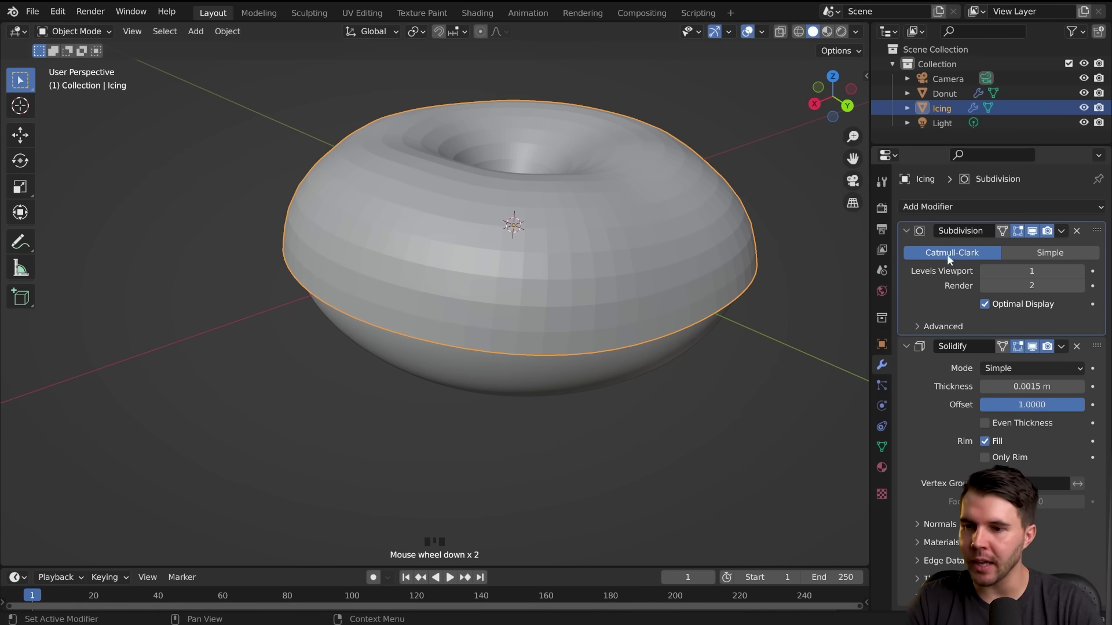
pyautogui.click(984, 271)
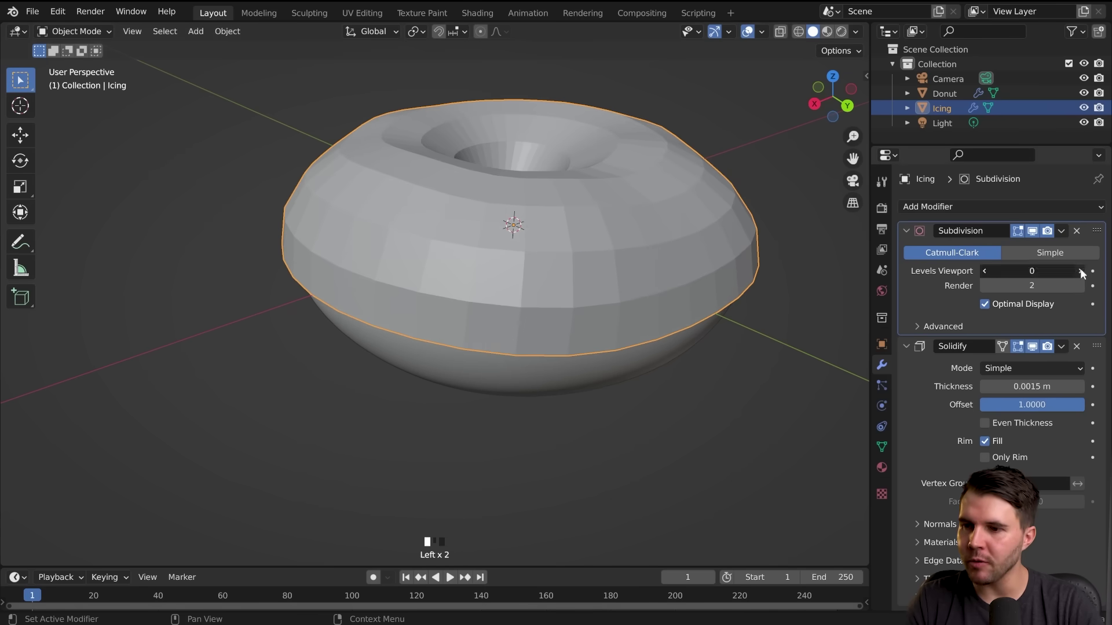
pyautogui.click(682, 335)
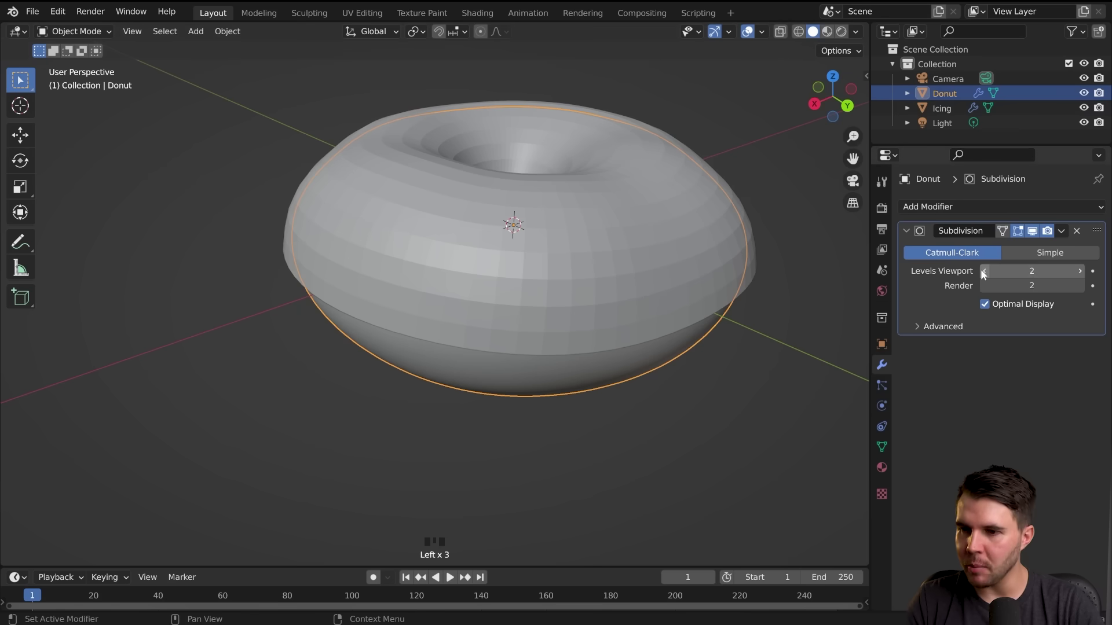
pyautogui.click(722, 241)
pyautogui.click(983, 271)
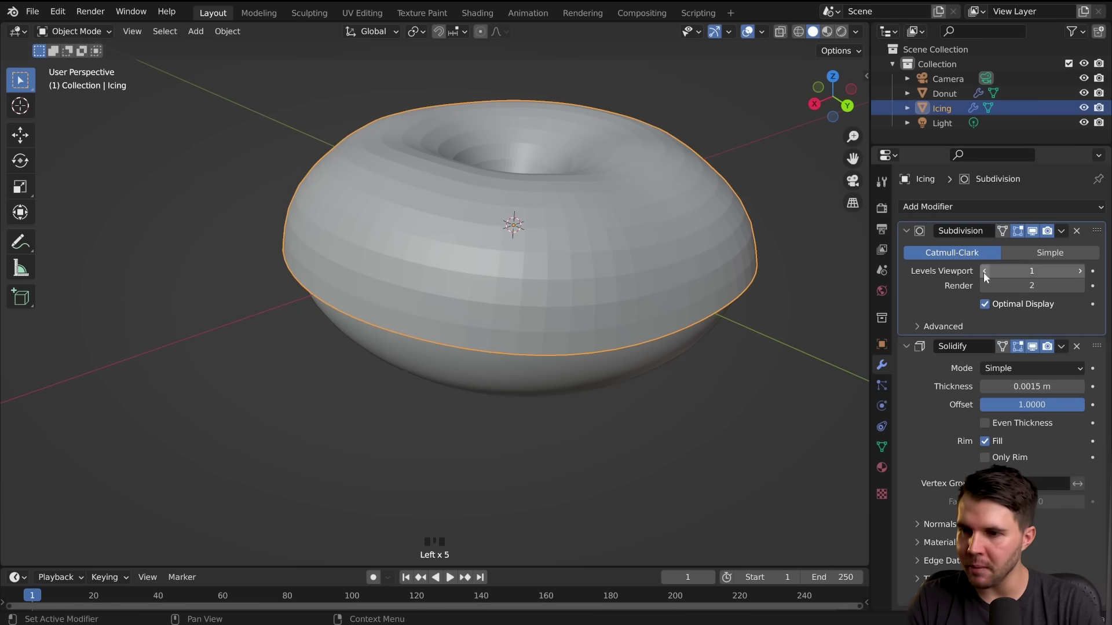
pyautogui.moveTo(637, 255); pyautogui.dragTo(649, 234, button='middle')
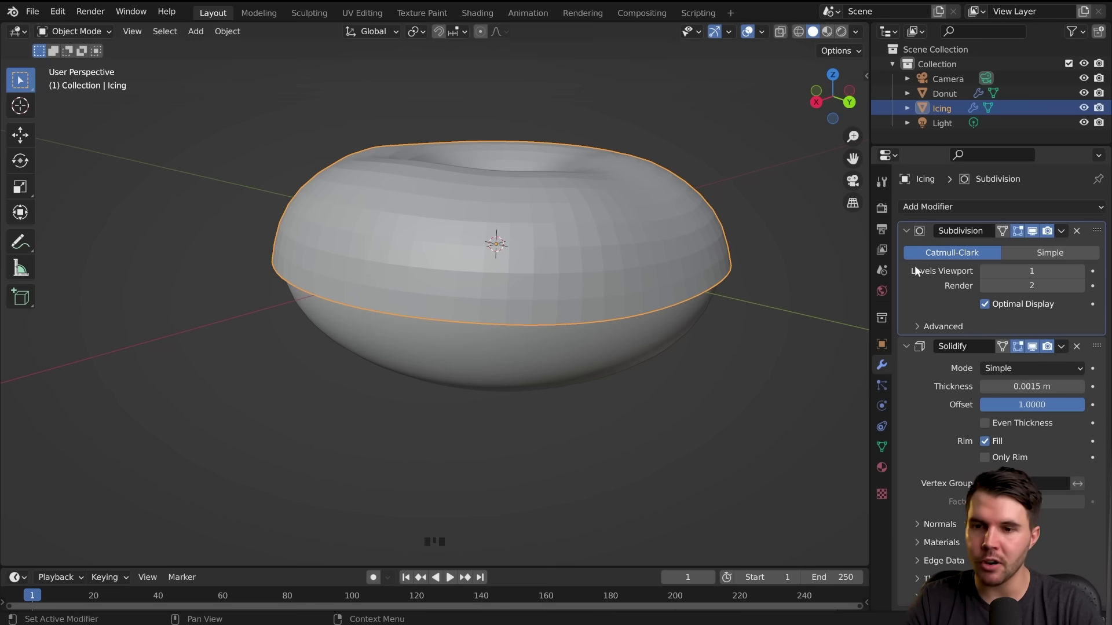
pyautogui.click(905, 232)
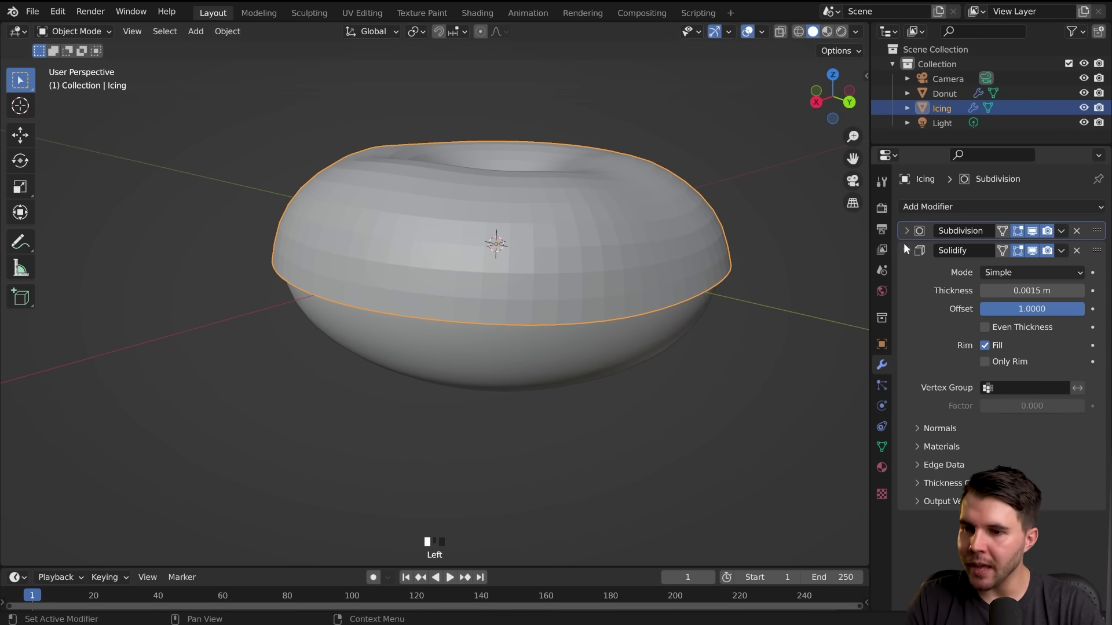
# Drag the Solidify modifier above Subdivision in the icing's modifier stack
pyautogui.click(906, 250)
pyautogui.click(906, 250)
pyautogui.moveTo(733, 278); pyautogui.dragTo(703, 292, button='middle')
pyautogui.click(933, 311)
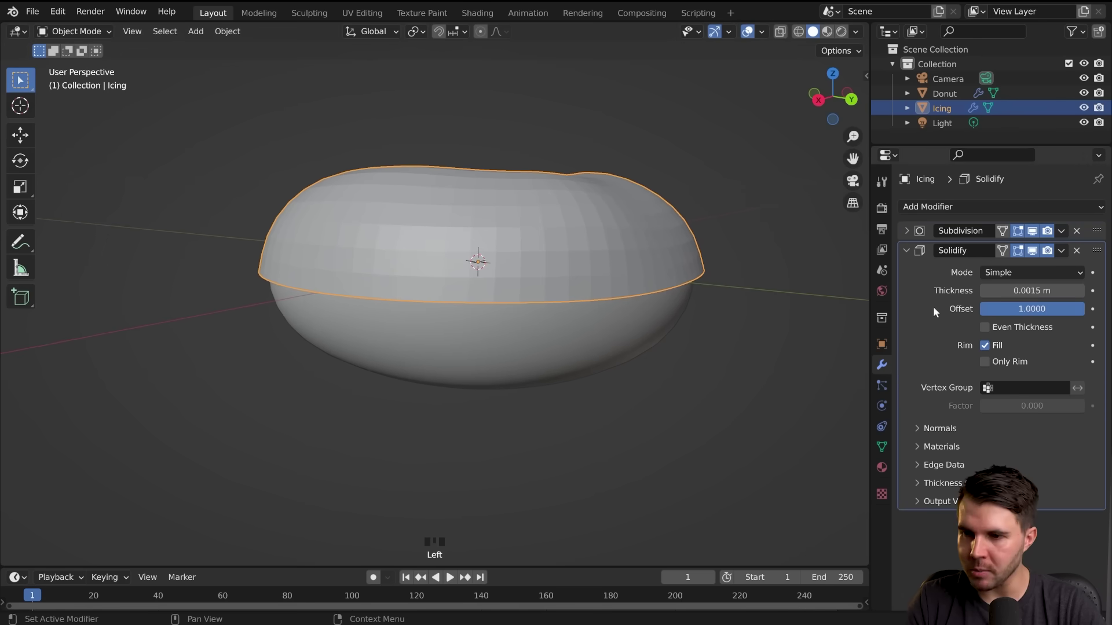
pyautogui.click(1096, 252)
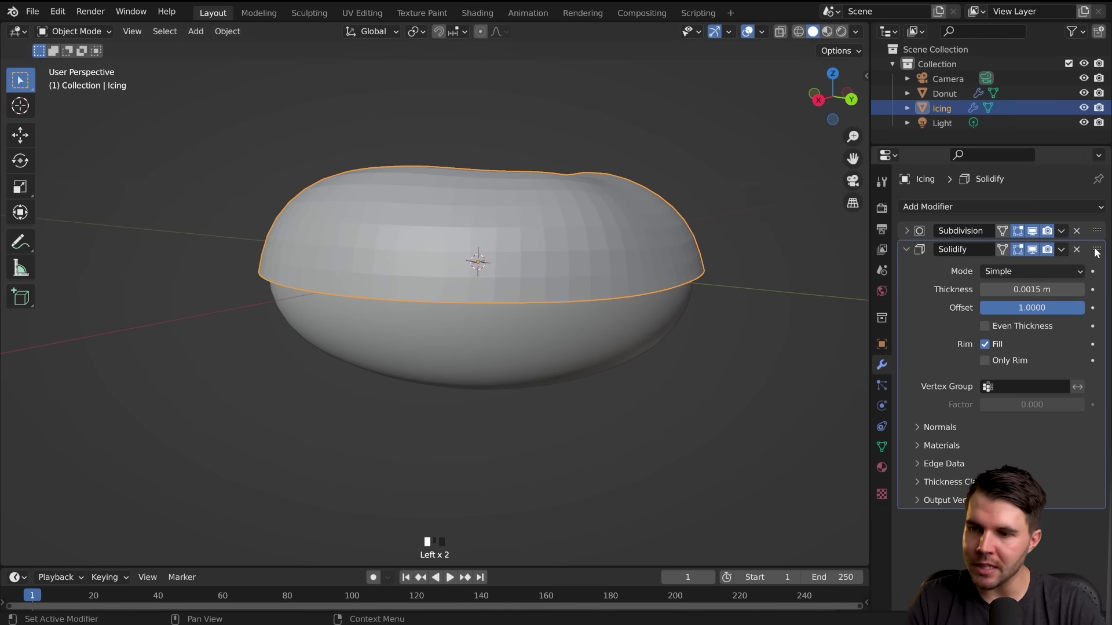
pyautogui.click(1098, 252)
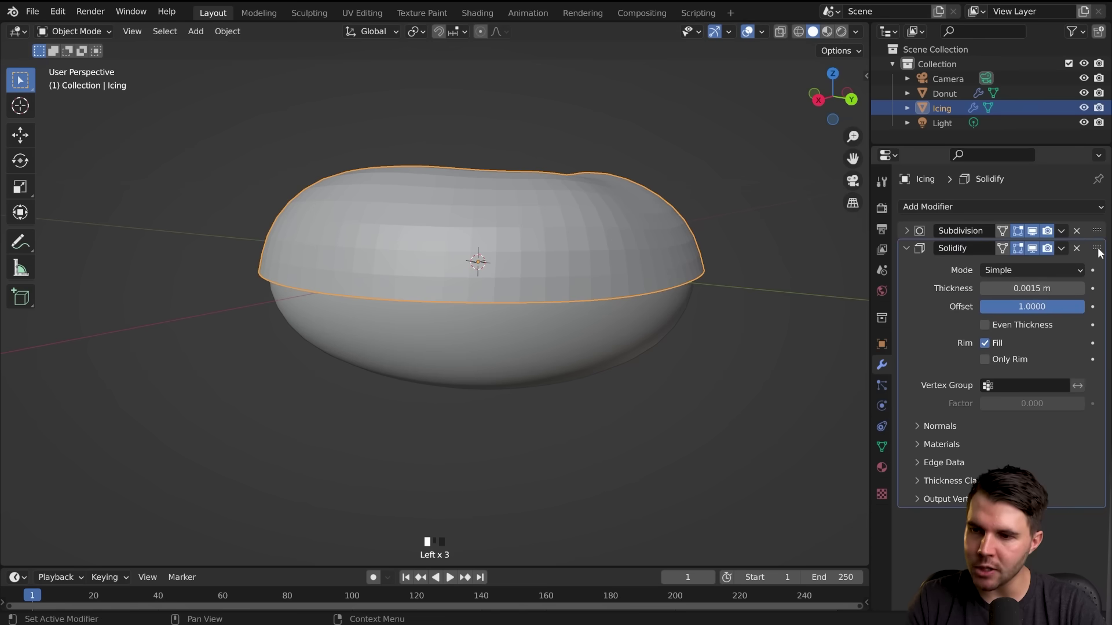
pyautogui.moveTo(1097, 252); pyautogui.dragTo(1096, 227)
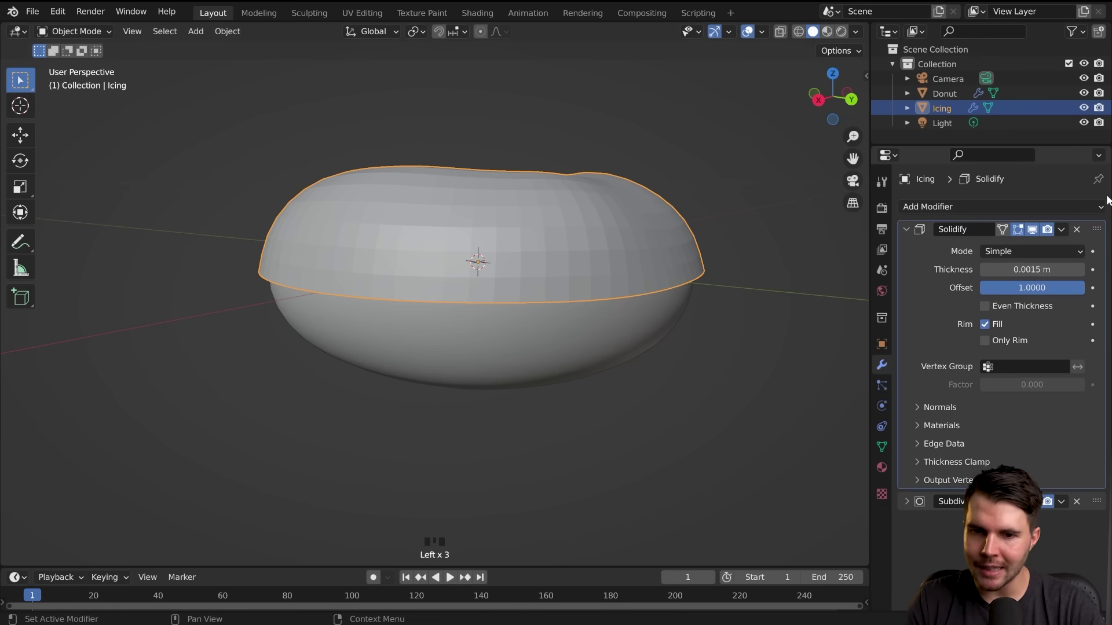
# Toggle Subdivision's viewport display off and on to compare the low-poly icing
pyautogui.moveTo(745, 294); pyautogui.dragTo(713, 269, button='middle')
pyautogui.scroll(2, 738, 286)
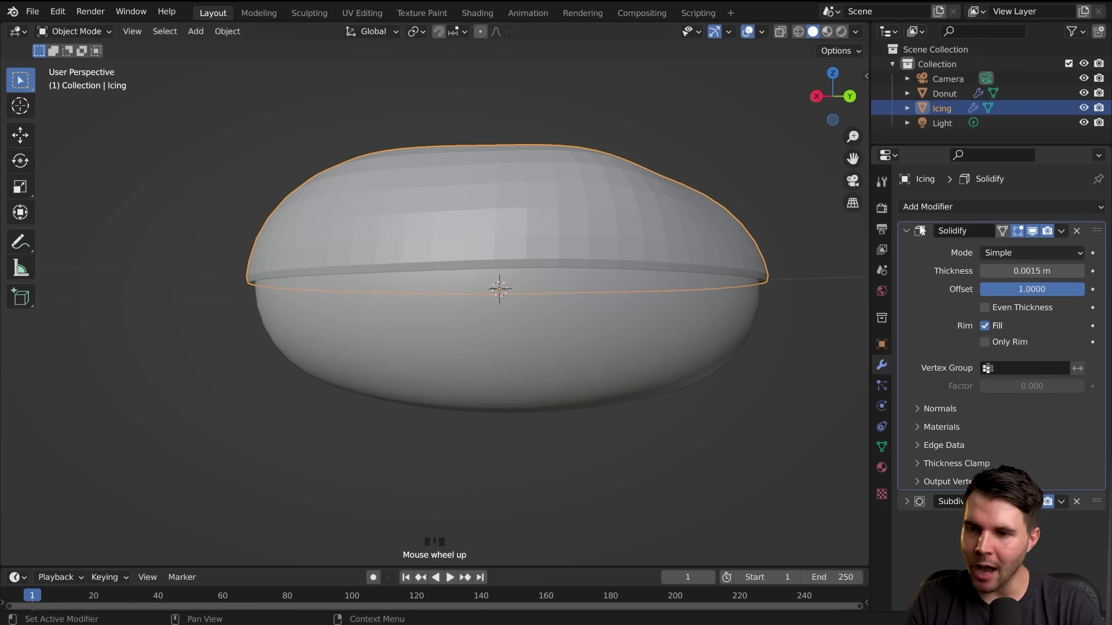
pyautogui.click(907, 231)
pyautogui.click(1033, 251)
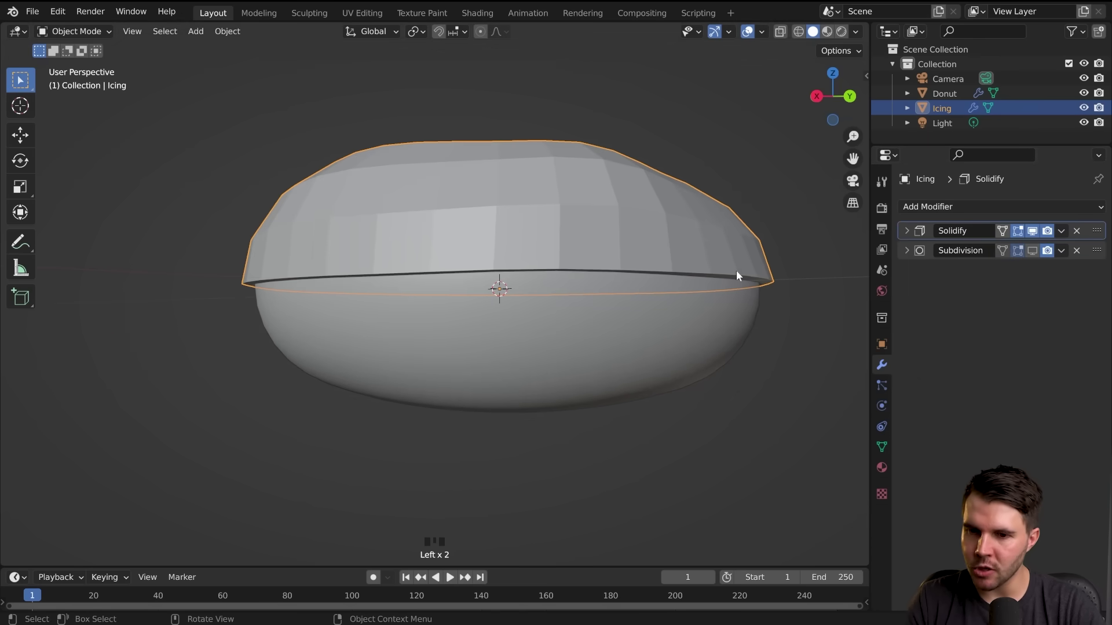
pyautogui.moveTo(735, 268); pyautogui.dragTo(718, 227, button='middle')
pyautogui.moveTo(761, 293); pyautogui.dragTo(738, 289, button='middle')
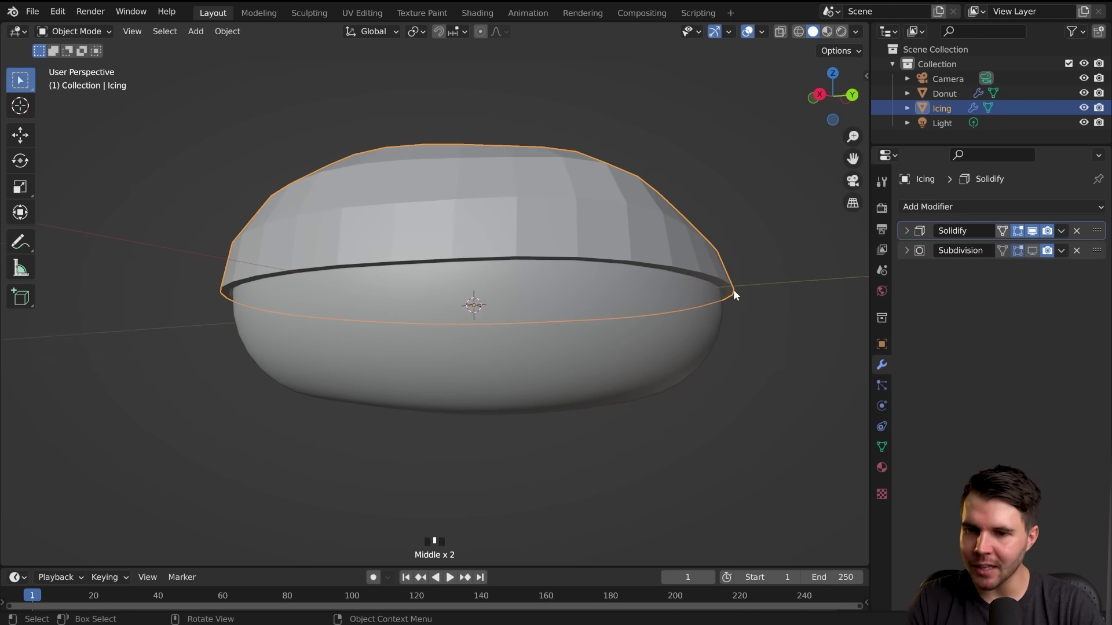
pyautogui.click(1032, 251)
# Frame the icing's edge, sketch an annotation beside it, and partly erase it
pyautogui.moveTo(835, 281); pyautogui.dragTo(728, 315, button='middle')
pyautogui.scroll(2, 724, 327)
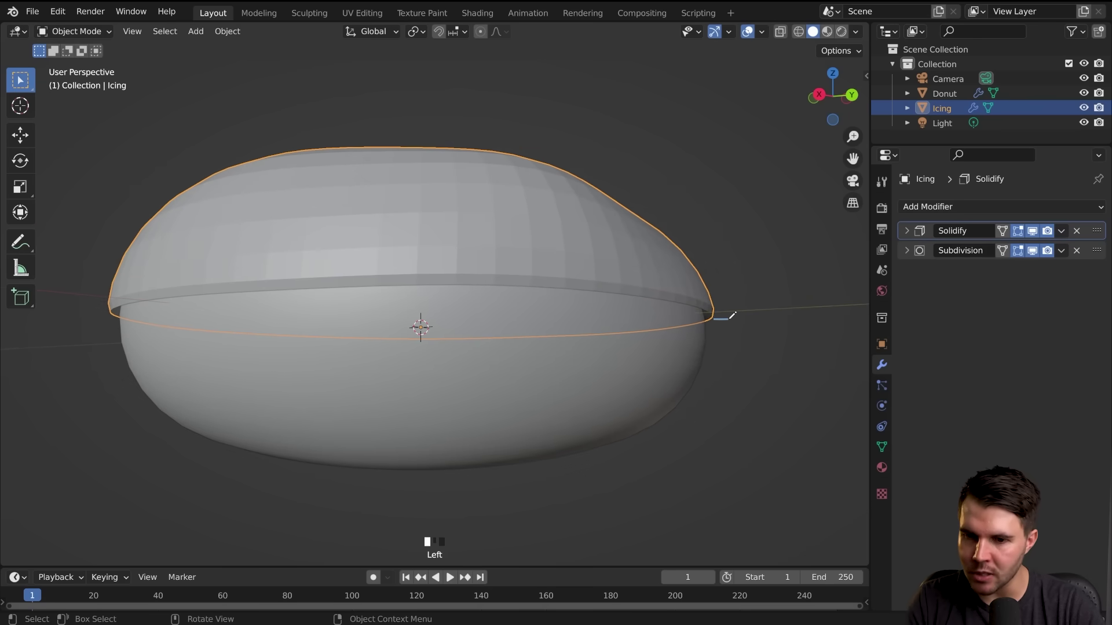
pyautogui.scroll(2, 730, 311)
pyautogui.keyDown('shift'); pyautogui.moveTo(740, 335); pyautogui.dragTo(666, 344, button='middle'); pyautogui.keyUp('shift')
pyautogui.moveTo(699, 340)
pyautogui.mouseDown()
pyautogui.moveTo(718, 328)
pyautogui.moveTo(722, 288)
pyautogui.mouseUp()
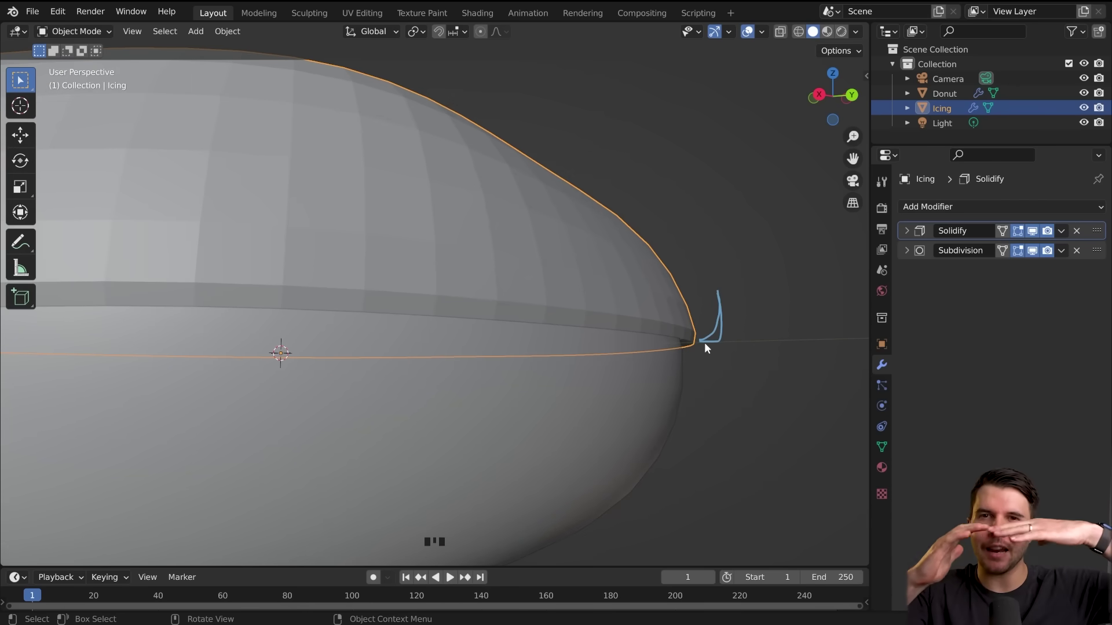
pyautogui.moveTo(702, 339); pyautogui.dragTo(708, 329, button='right')
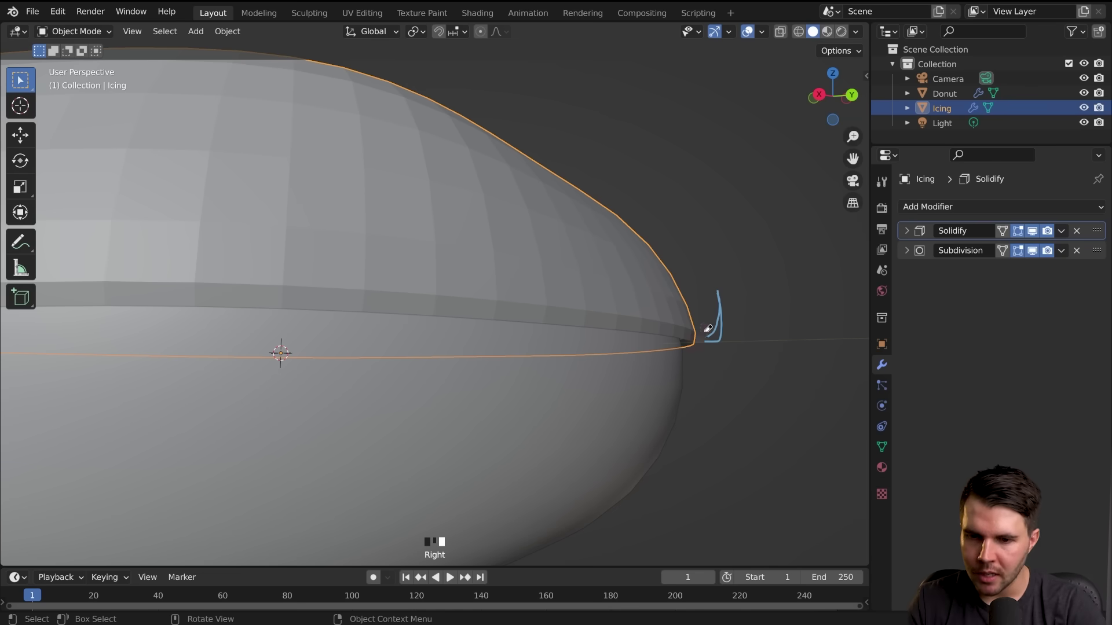
pyautogui.scroll(-3, 707, 380)
pyautogui.moveTo(707, 380); pyautogui.dragTo(632, 289, button='middle')
# Expand both modifier panels and raise the Solidify thickness to 0.0025 m
pyautogui.click(907, 250)
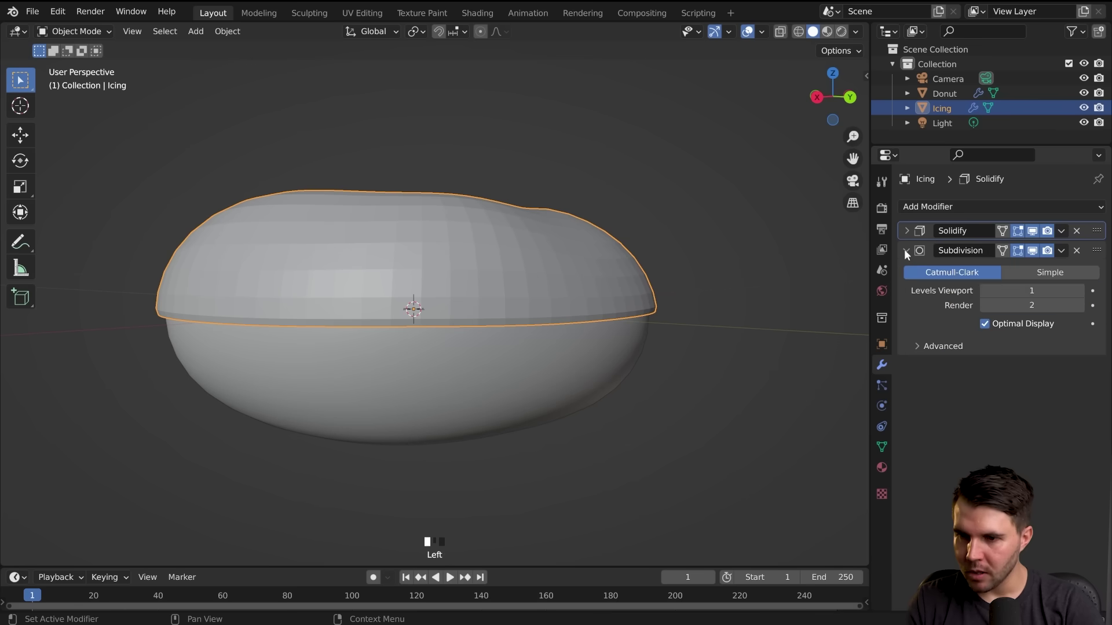
pyautogui.click(907, 230)
pyautogui.moveTo(1024, 271); pyautogui.dragTo(887, 276)
pyautogui.moveTo(684, 258); pyautogui.dragTo(648, 280, button='middle')
# Apply Shade Smooth to the icing and inspect the smoothed shell over the donut
pyautogui.rightClick(643, 249)
pyautogui.click(636, 233)
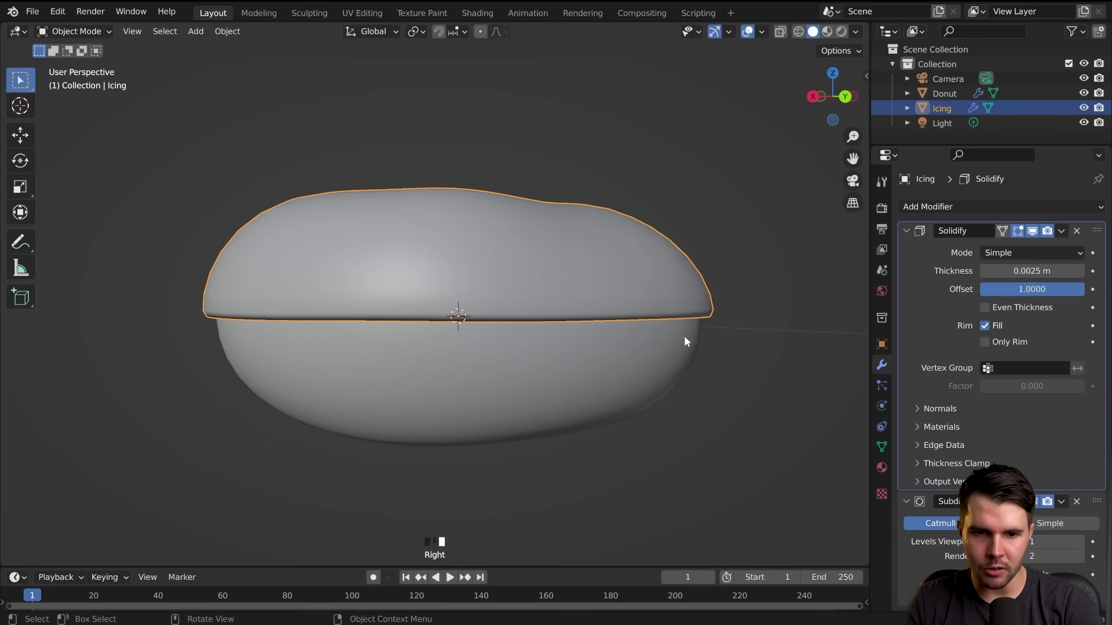
pyautogui.moveTo(683, 335); pyautogui.dragTo(540, 238, button='middle')
pyautogui.scroll(-2, 533, 280)
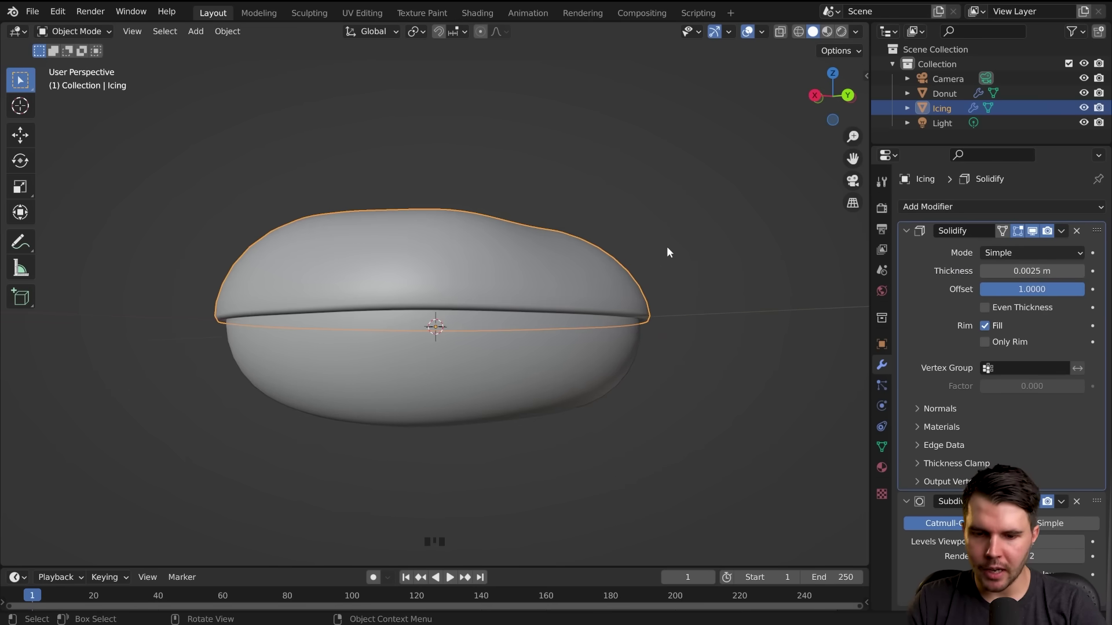
pyautogui.moveTo(666, 251); pyautogui.dragTo(476, 322, button='middle')
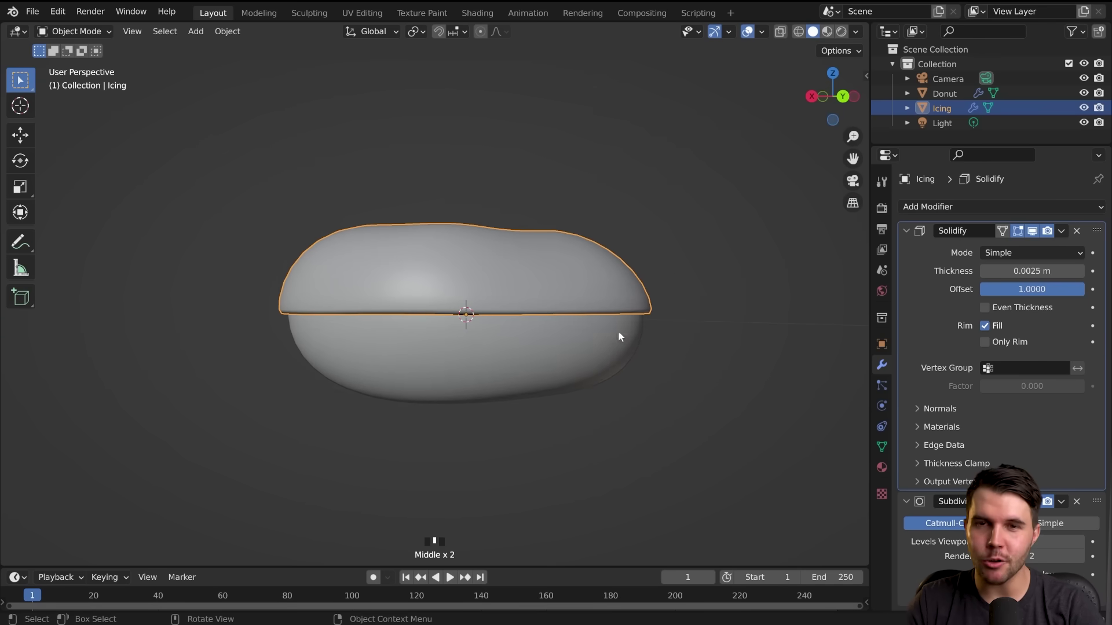
pyautogui.moveTo(619, 336); pyautogui.dragTo(578, 317, button='middle')
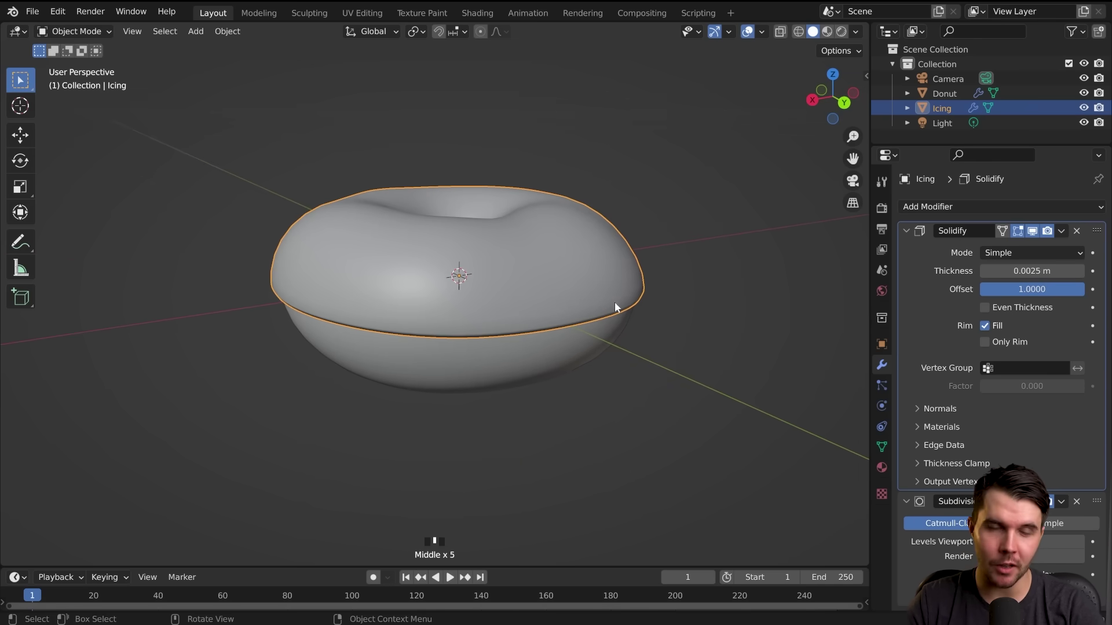